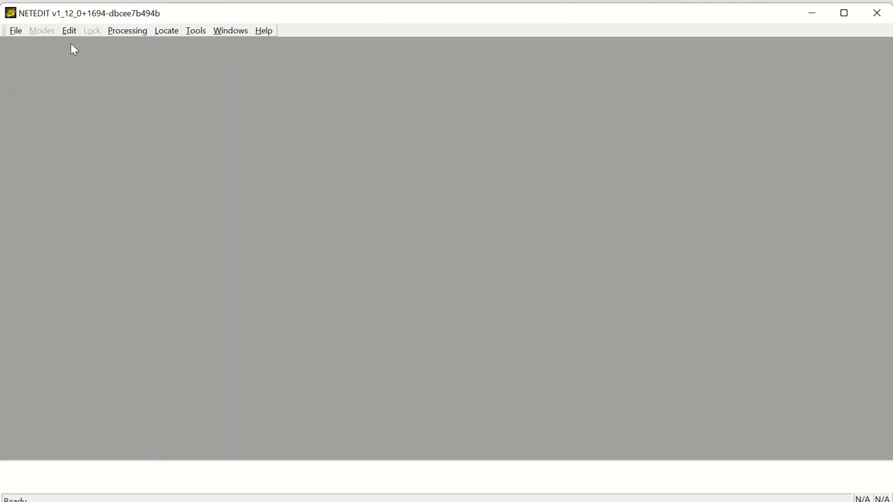
Create a new empty road network
left_click(15, 33)
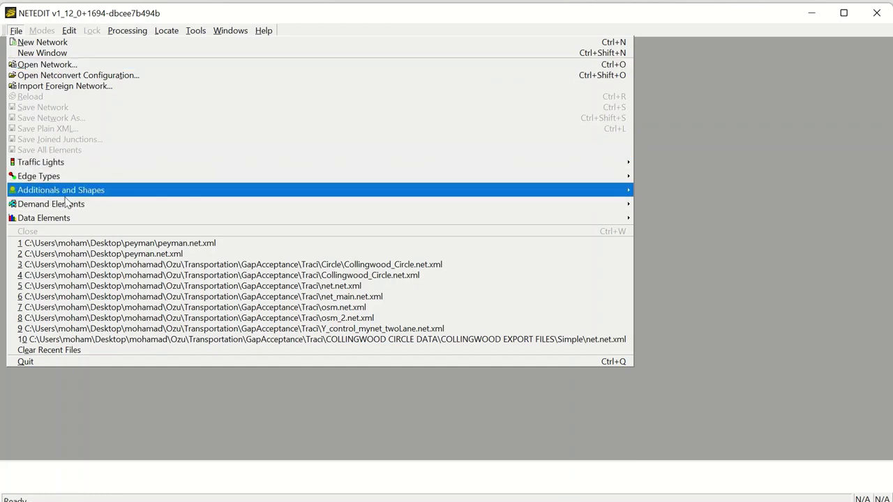
mouse_move(53, 208)
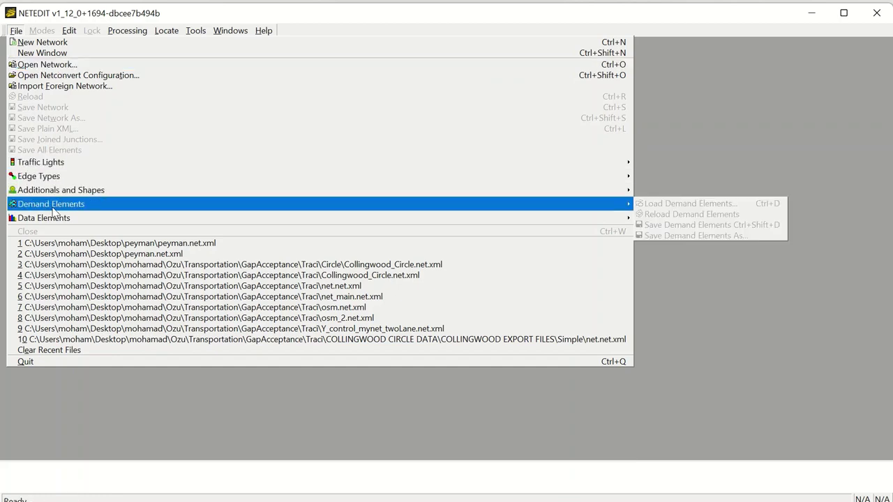
left_click(30, 42)
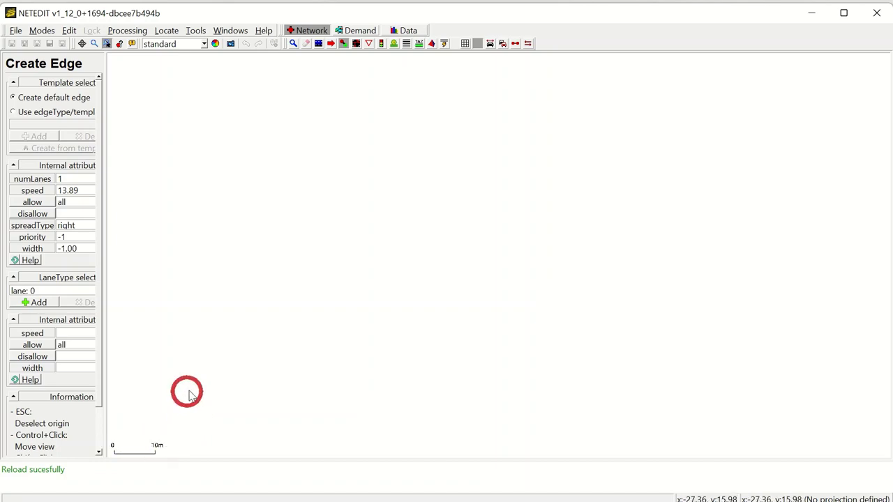
Look through the Demand and Data modes and the network editing modes, from deletion and selection to connections, prohibitions and traffic lights
scroll(231, 393, "down", 3)
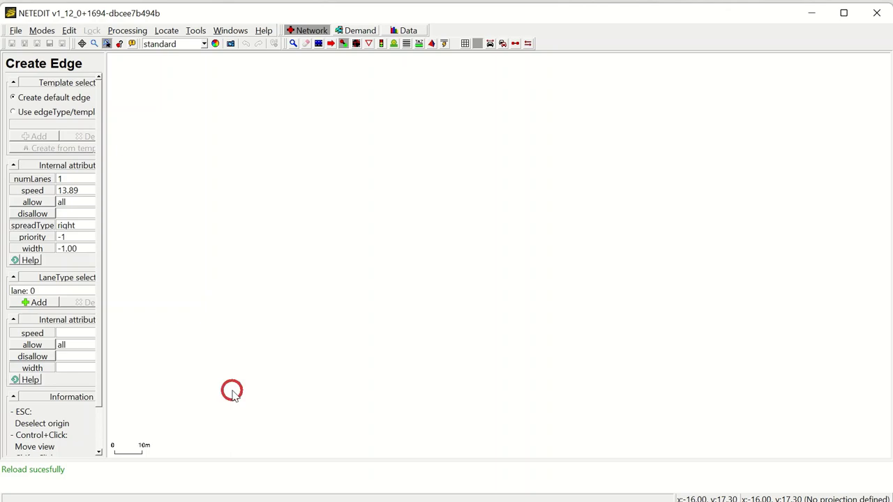
scroll(232, 393, "up", 5)
scroll(231, 388, "down", 4)
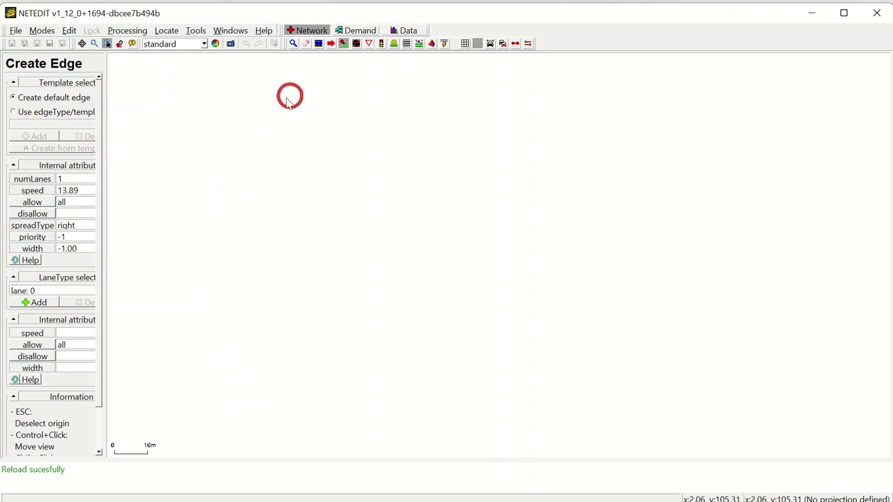
left_click(356, 31)
left_click(412, 32)
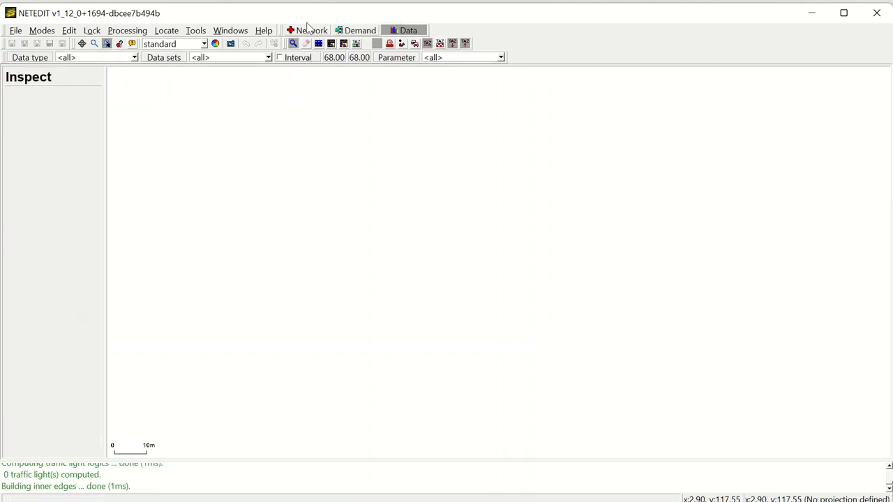
left_click(312, 31)
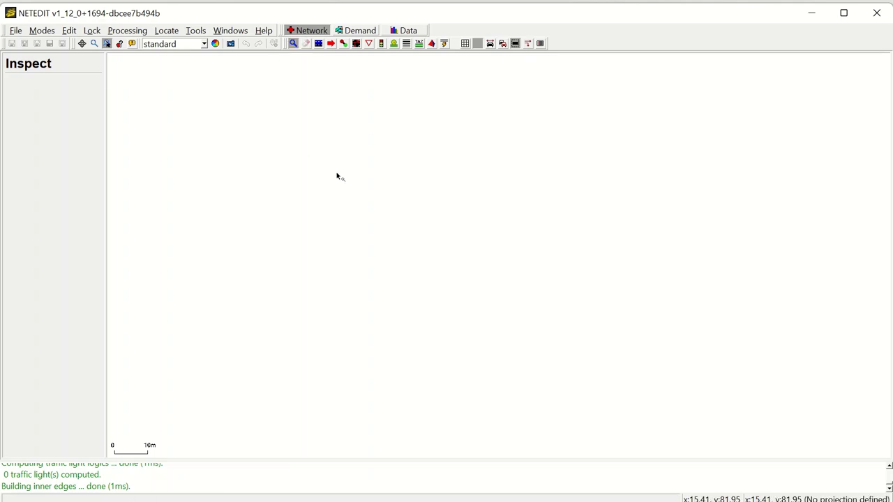
left_click(306, 43)
left_click(318, 44)
left_click(331, 44)
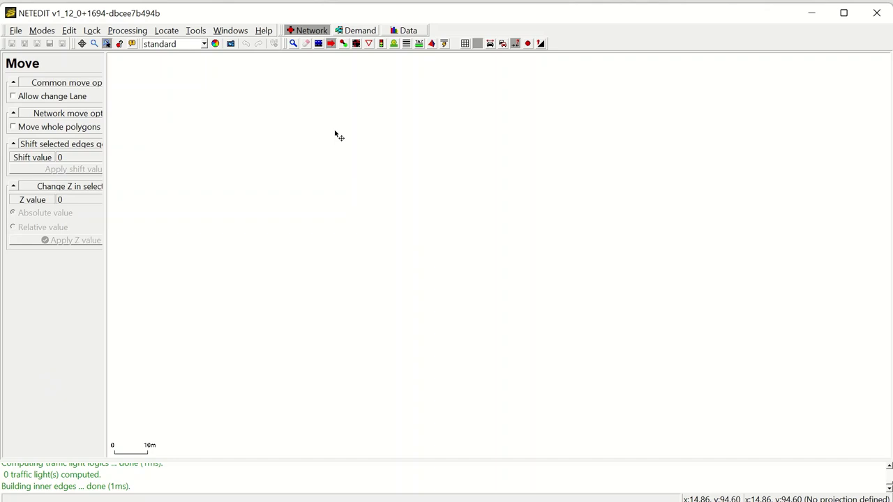
left_click(345, 45)
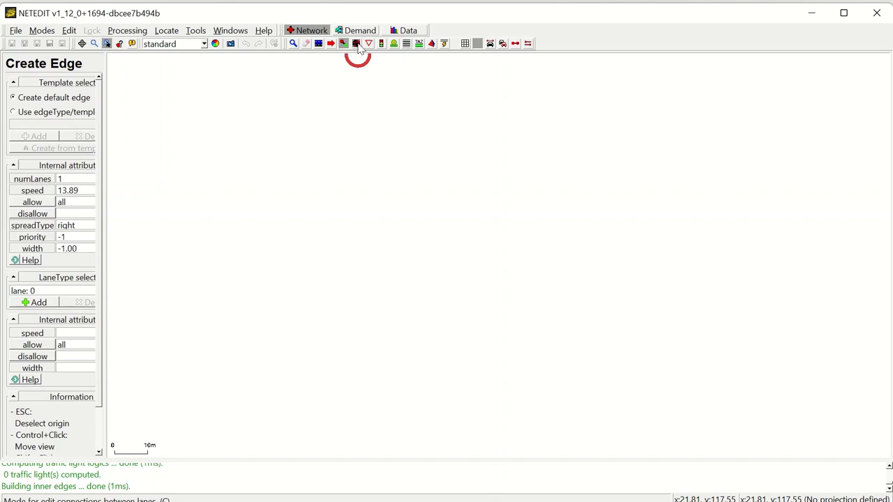
left_click(357, 44)
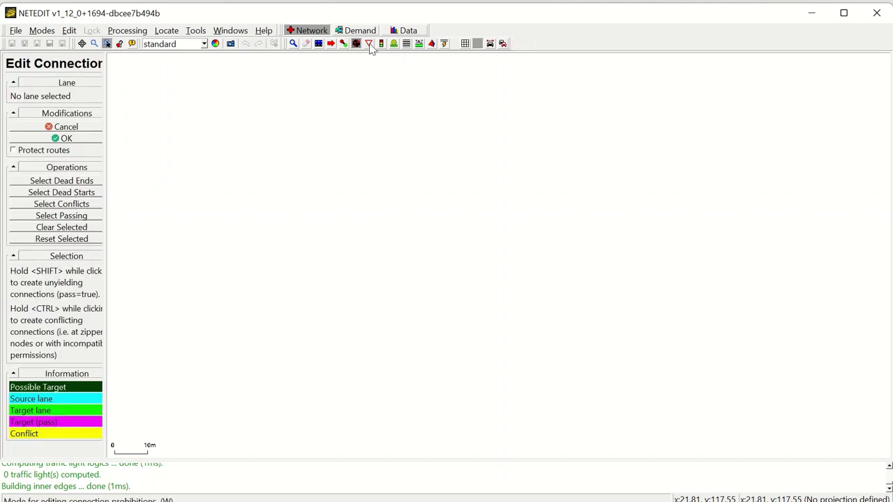
left_click(368, 44)
left_click(381, 45)
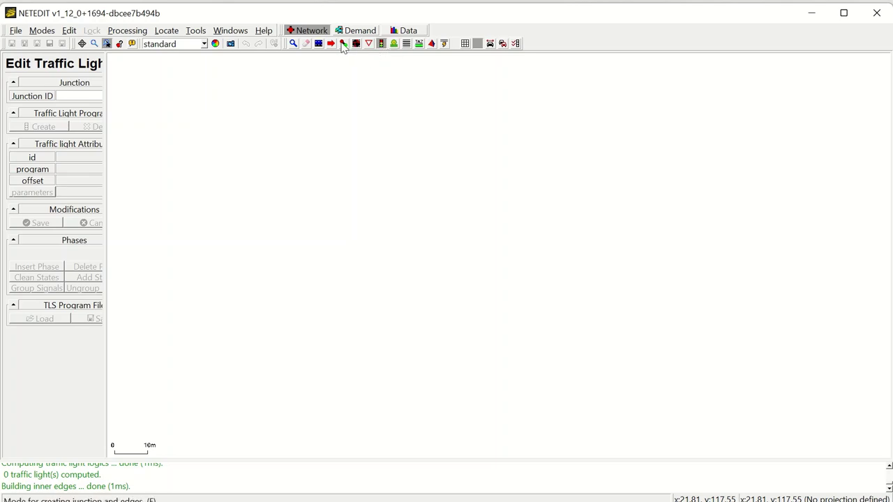
Activate edge creation mode, widen its settings area and consult the help on the edge attributes
left_click(343, 44)
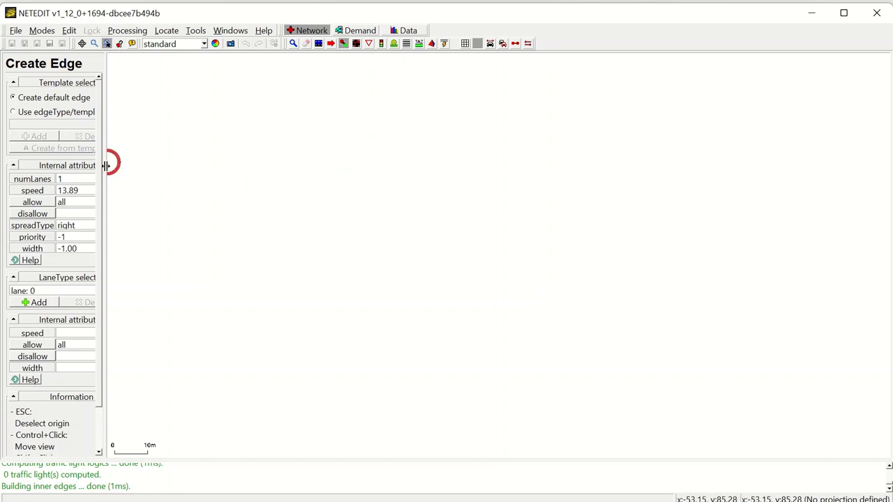
left_click_drag(133, 170, 148, 171)
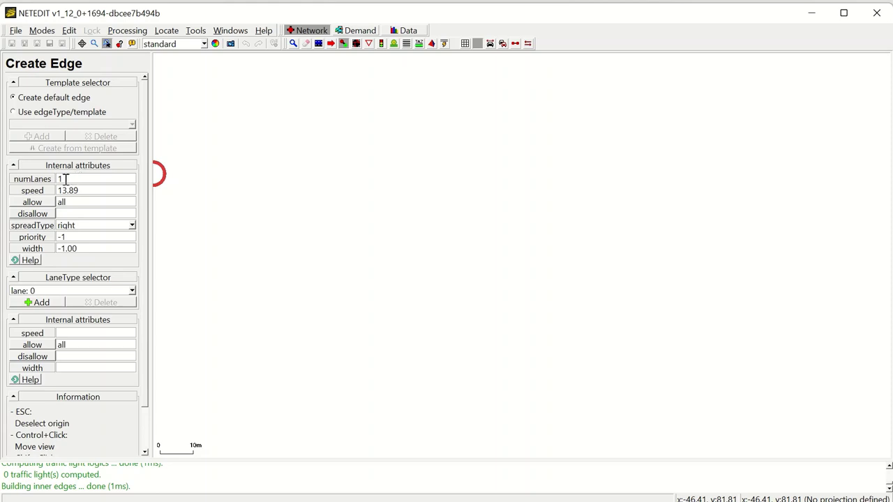
key("Tab")
left_click(31, 261)
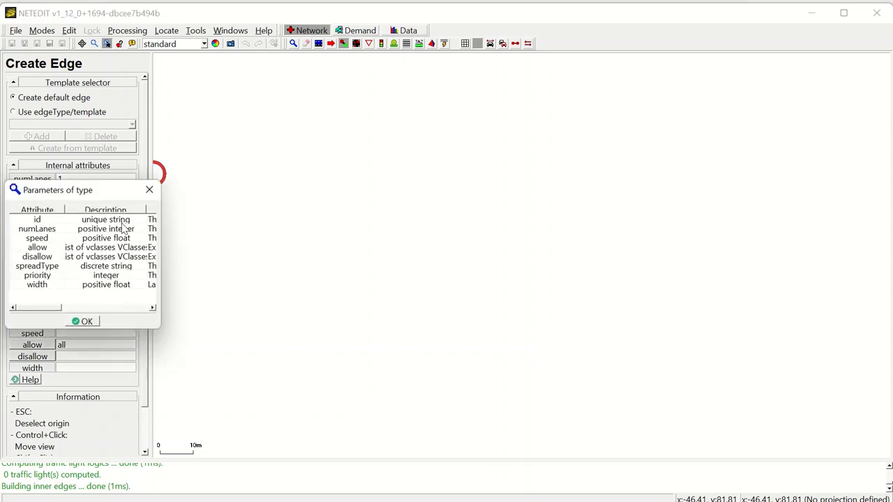
left_click(148, 190)
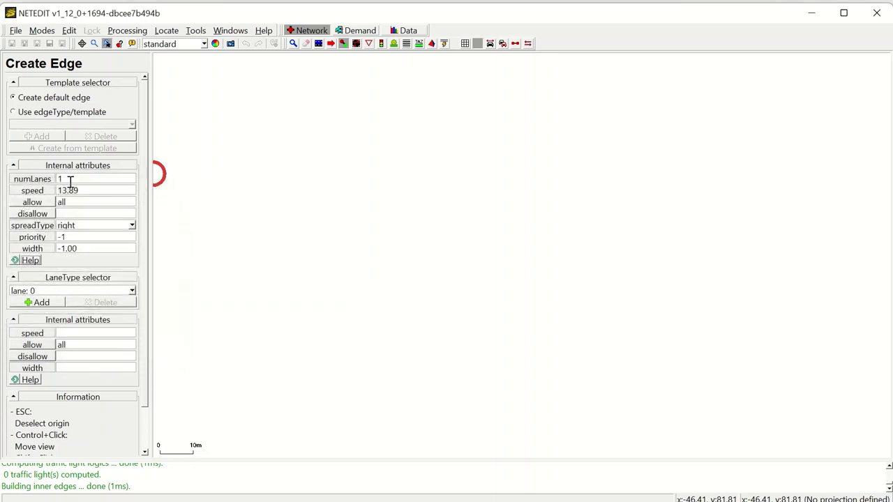
Add an edge type template with id 1, 2 lanes and a speed of 20 for new edges
left_click(28, 115)
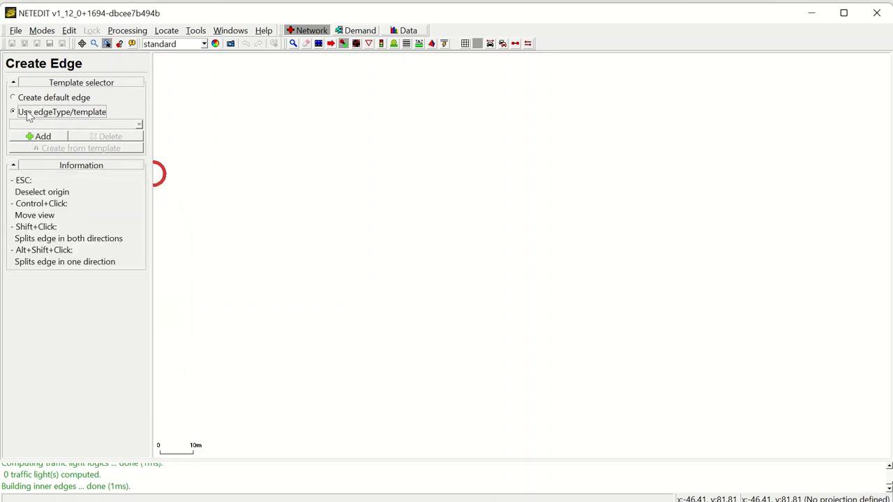
left_click(43, 139)
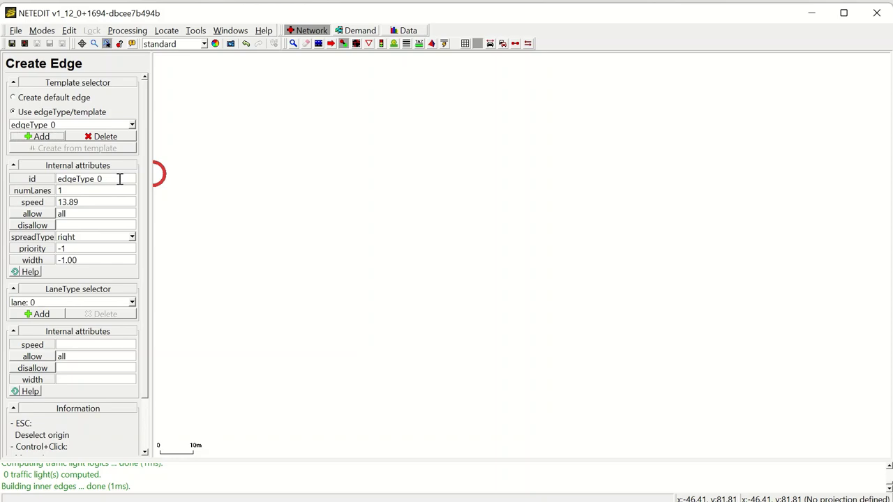
left_click_drag(105, 179, 50, 187)
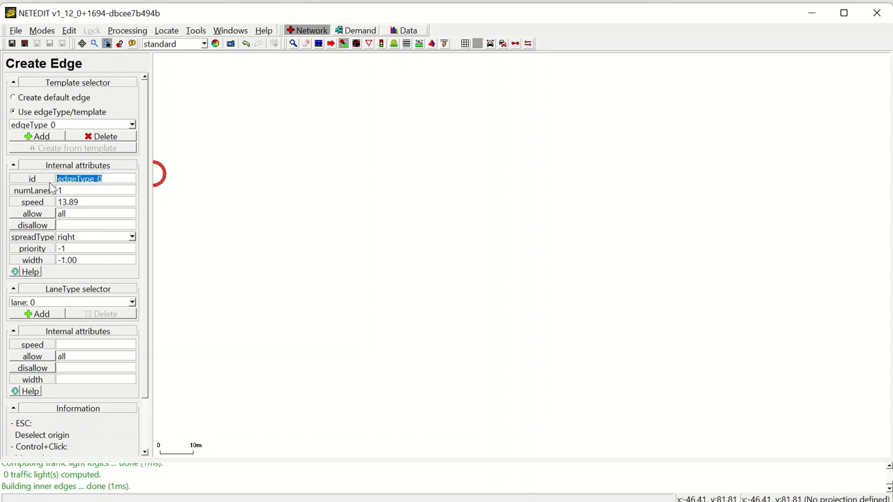
type("1")
key("Tab")
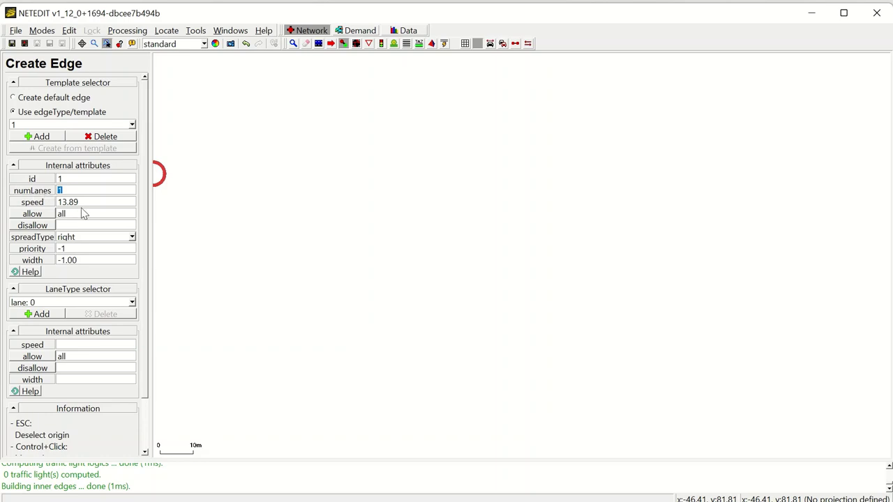
type("2")
key("Tab")
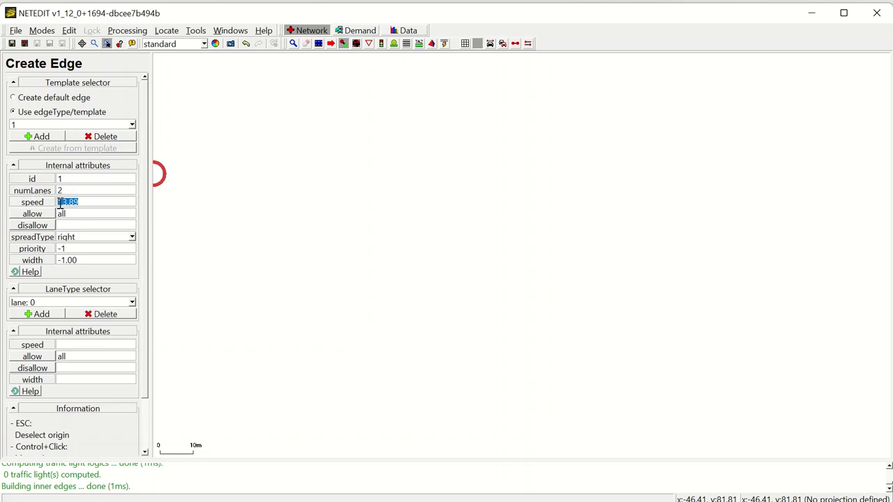
type("20")
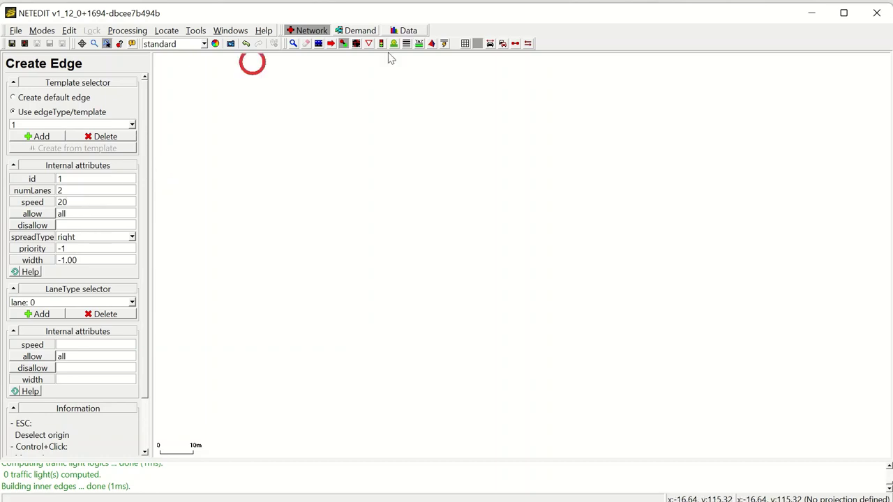
left_click(344, 45)
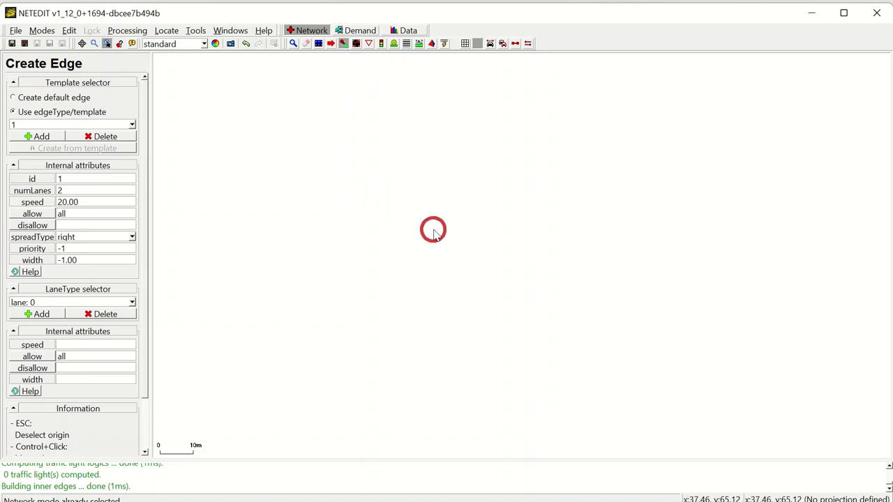
Show the grid and draw a horizontal edge about 100 m long from left to right between two neighbouring grid intersections
left_click(466, 45)
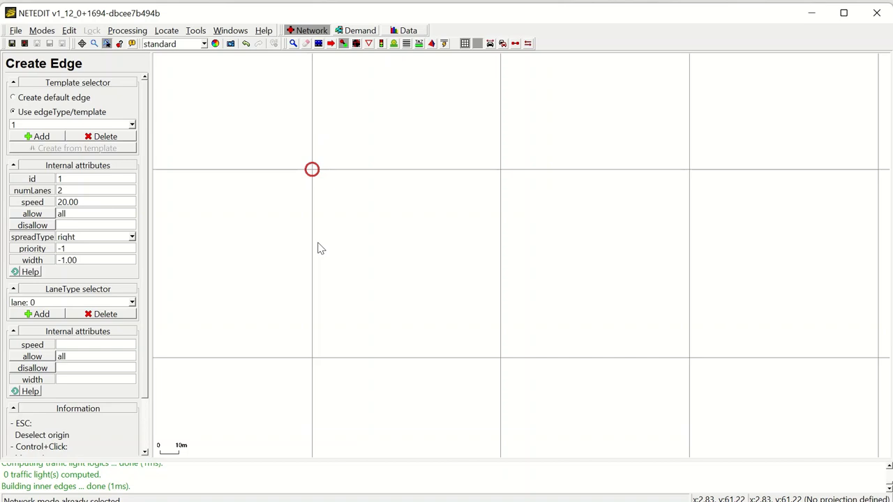
left_click(313, 172)
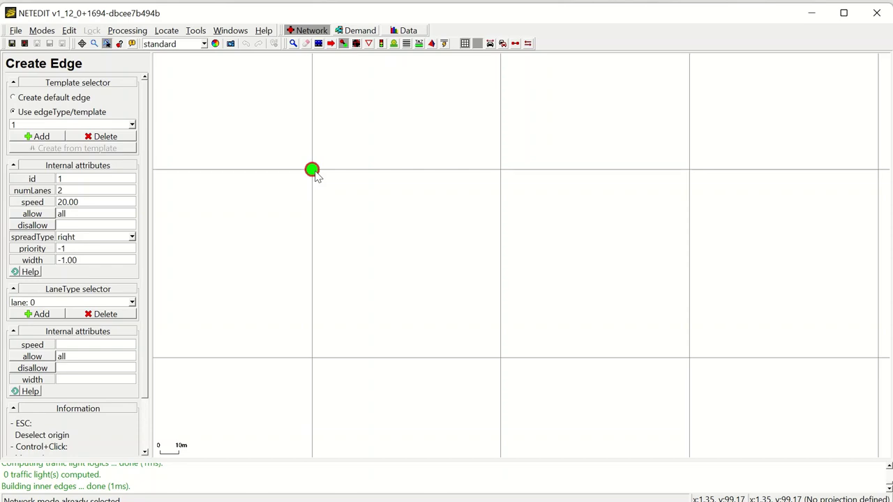
left_click(501, 170)
scroll(330, 179, "up", 5)
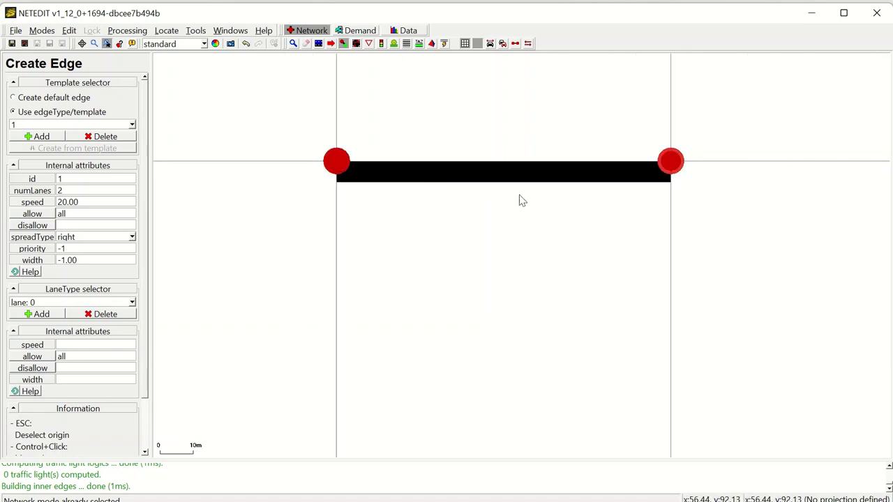
scroll(383, 177, "up", 5)
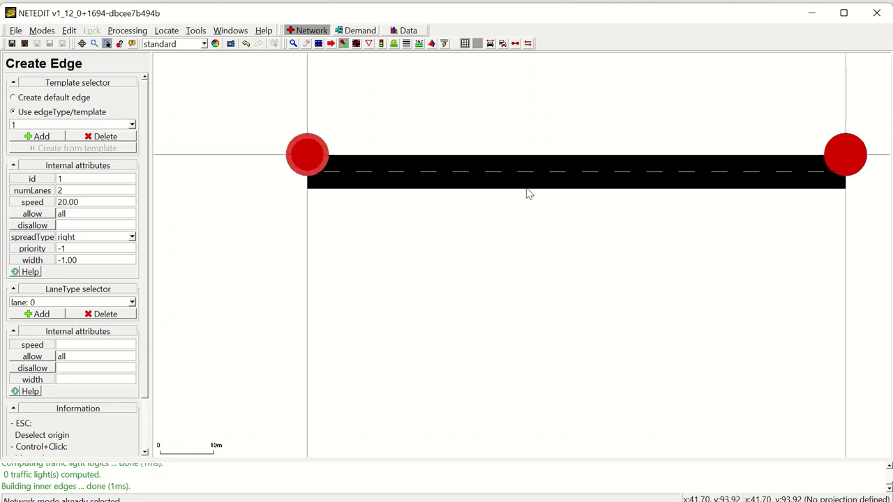
scroll(402, 202, "down", 2)
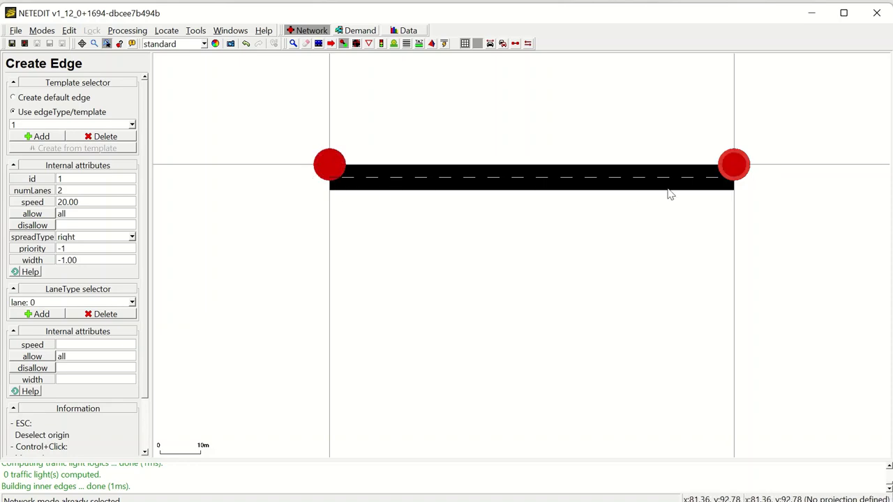
Draw the opposite-direction edge from the right junction back to the left junction of the existing road
left_click(734, 167)
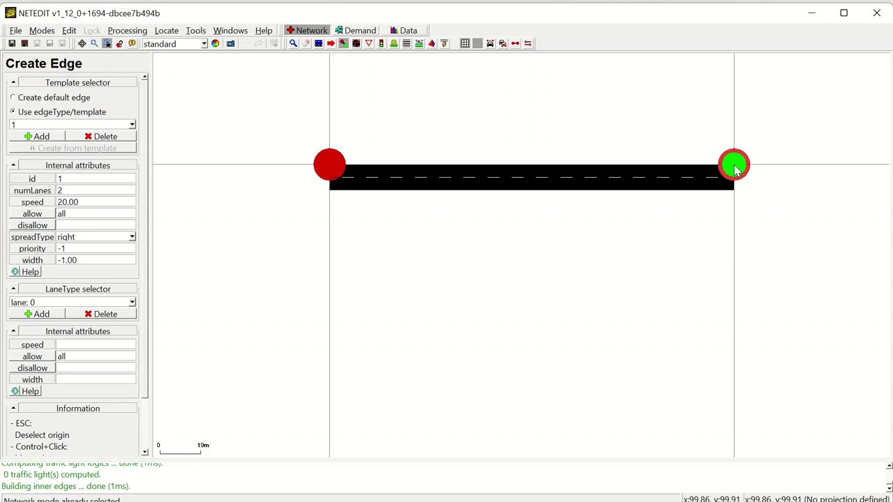
left_click(333, 166)
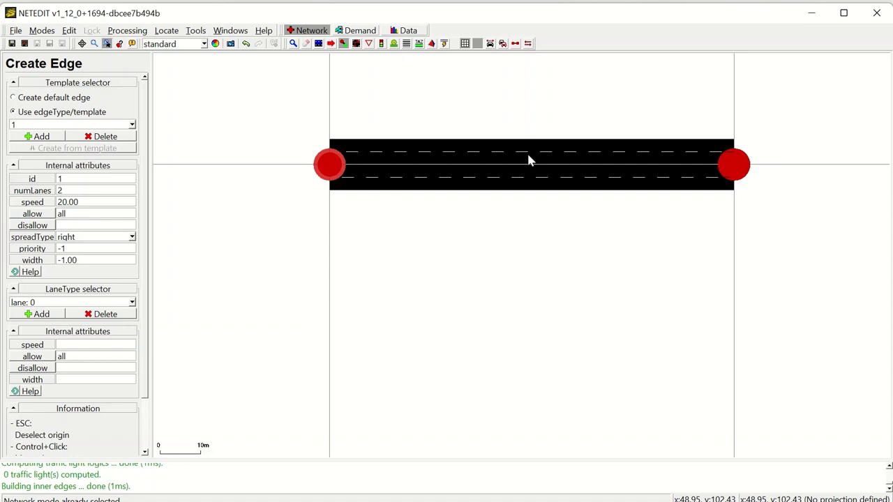
scroll(492, 167, "down", 1)
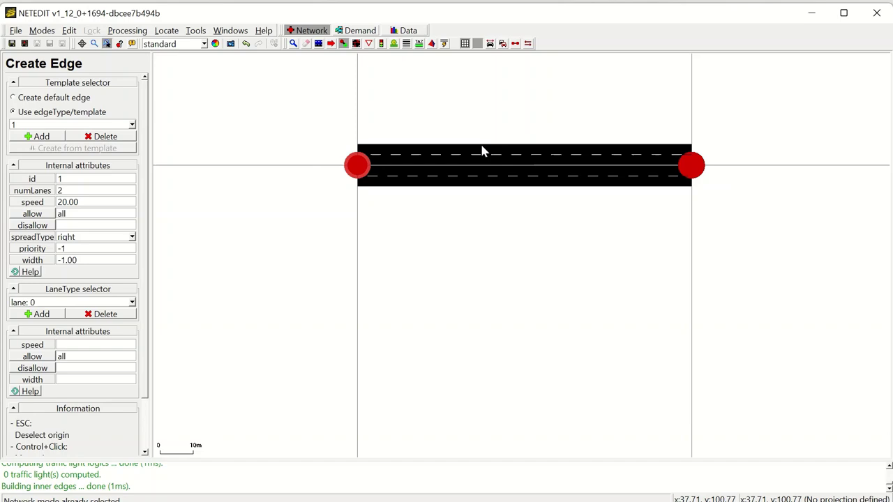
Enable automatic opposite-edge creation and draw two-way roads about 100 m long along the lower and right sides of the grid square
left_click(529, 44)
scroll(429, 202, "down", 1)
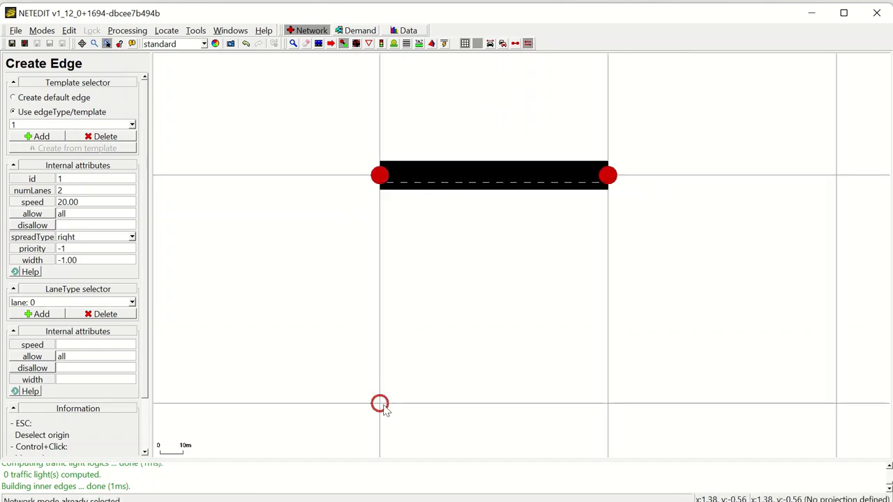
left_click(379, 404)
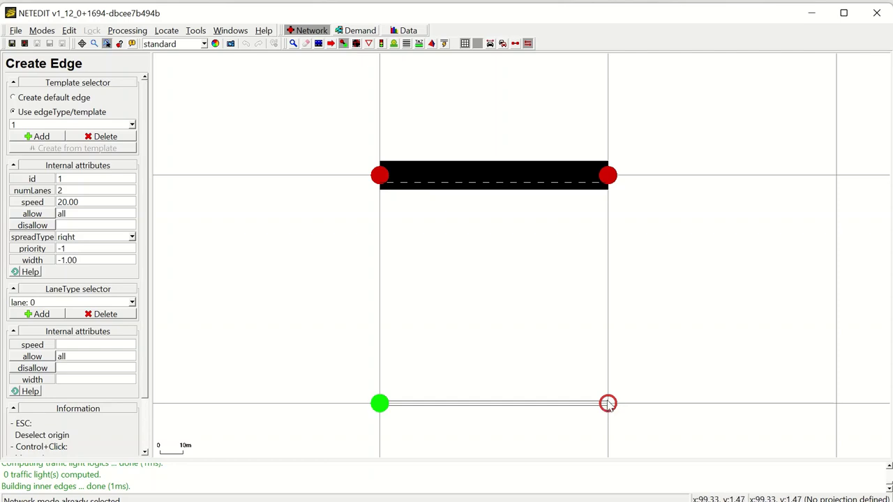
left_click(607, 403)
scroll(493, 411, "up", 2)
scroll(491, 409, "down", 1)
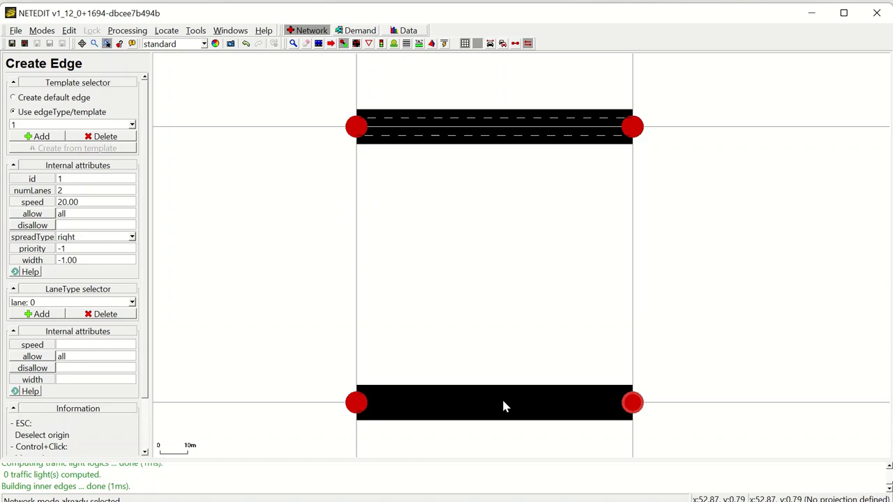
left_click(633, 127)
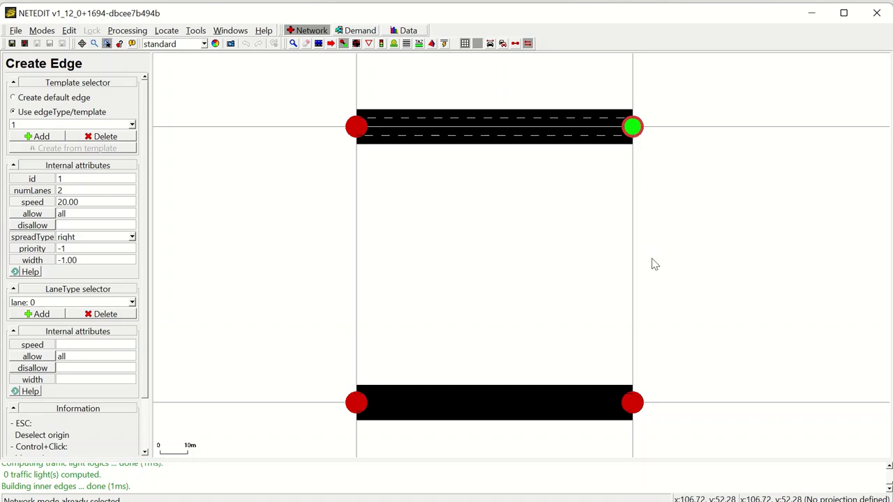
left_click(633, 403)
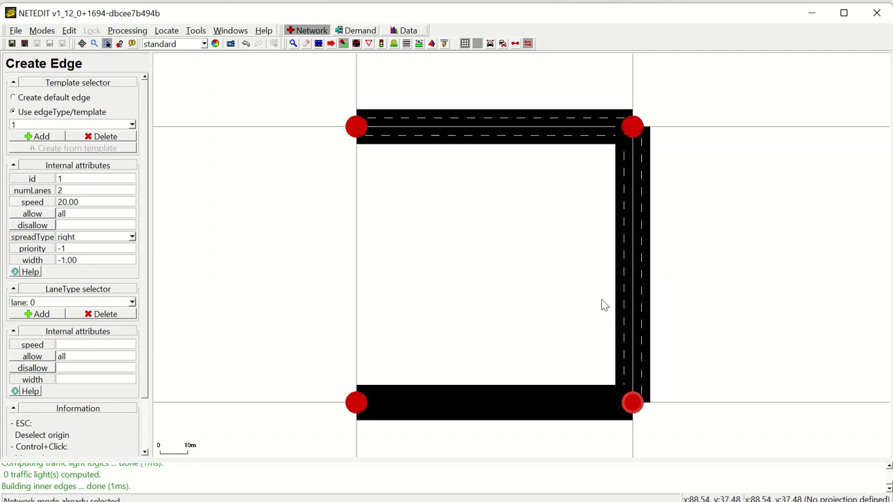
Enable chain mode for edges and draw two connected 100 m two-way roads from left to right along the grid line 100 m above the existing square
scroll(602, 300, "down", 2)
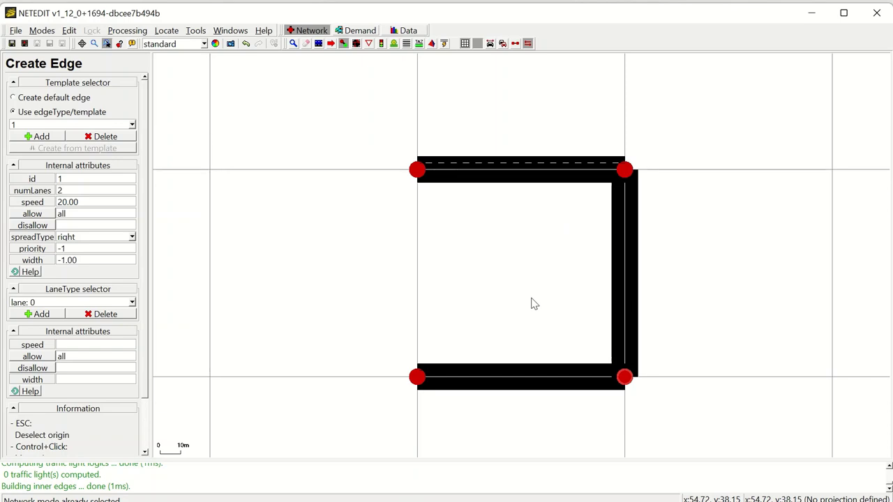
scroll(481, 260, "down", 3)
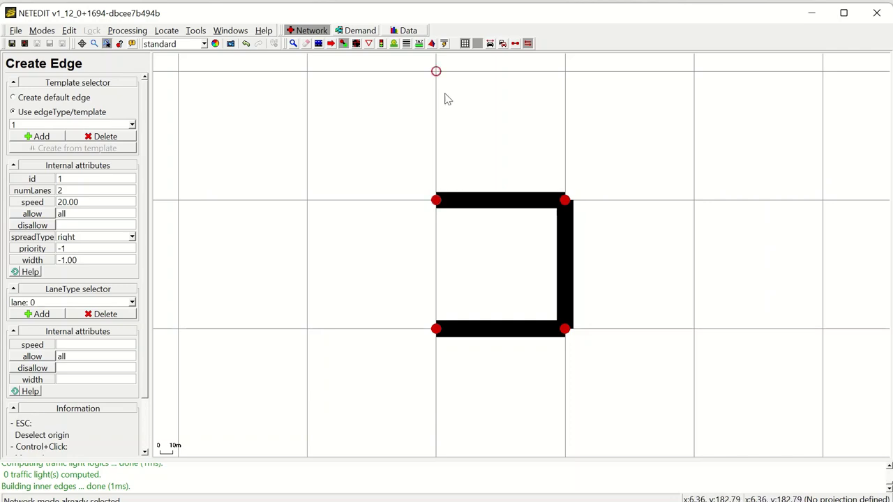
left_click(516, 43)
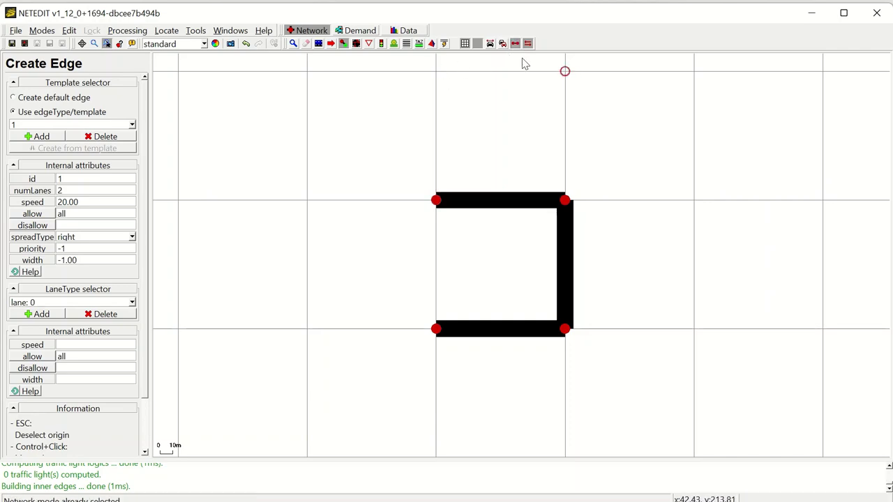
left_click(436, 71)
left_click(564, 71)
left_click(693, 71)
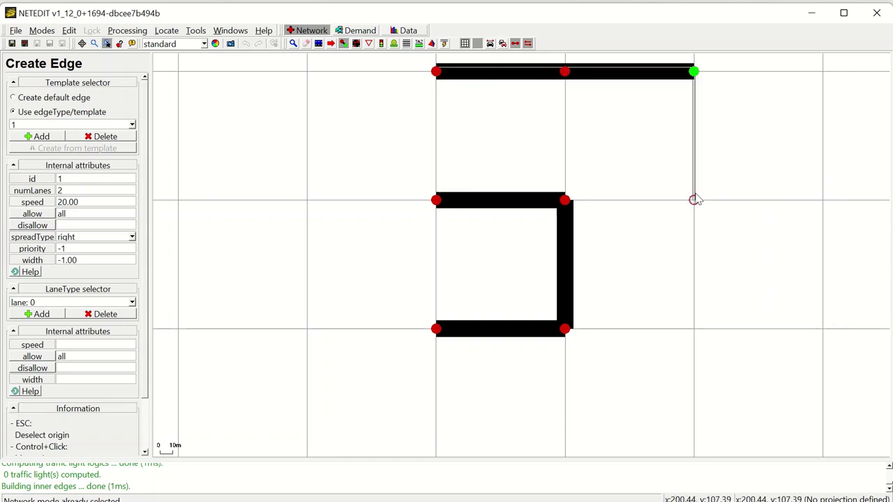
Continue the chain with three 100 m roads downward and two 100 m roads back to the left along the grid, ending the chain there
left_click(694, 200)
left_click(693, 329)
scroll(693, 372, "down", 3)
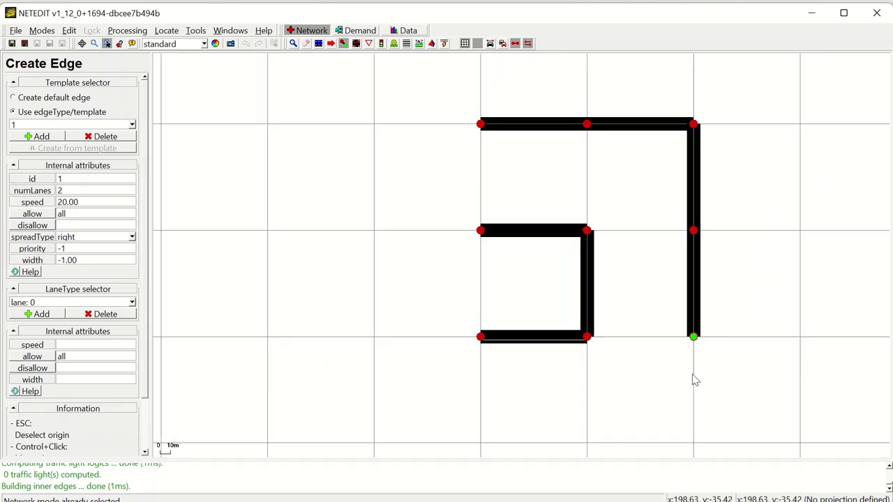
left_click(693, 432)
left_click(605, 431)
left_click(517, 431)
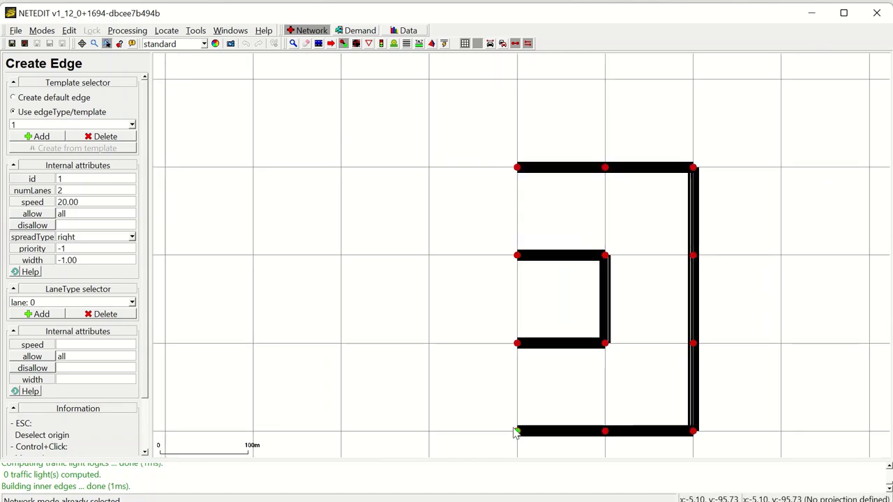
key("Escape")
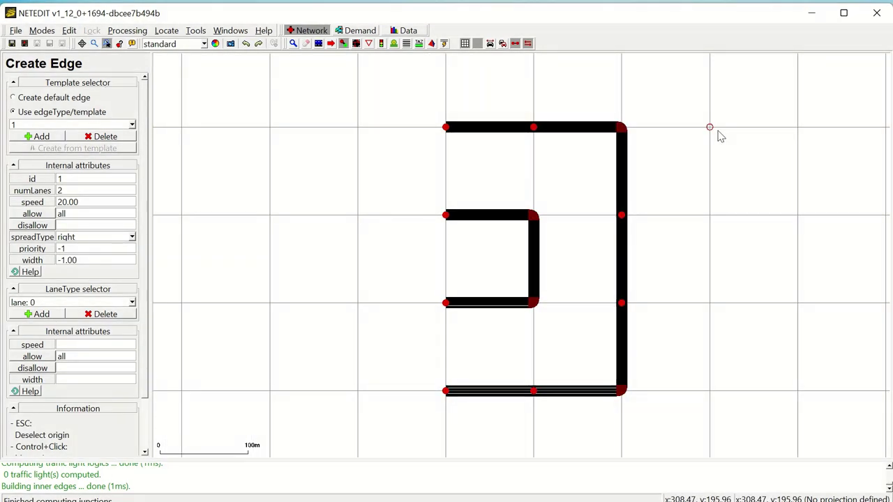
Examine the lane connections at the outer upper-right corner junction for the outermost lane of the upward edge
left_click(357, 44)
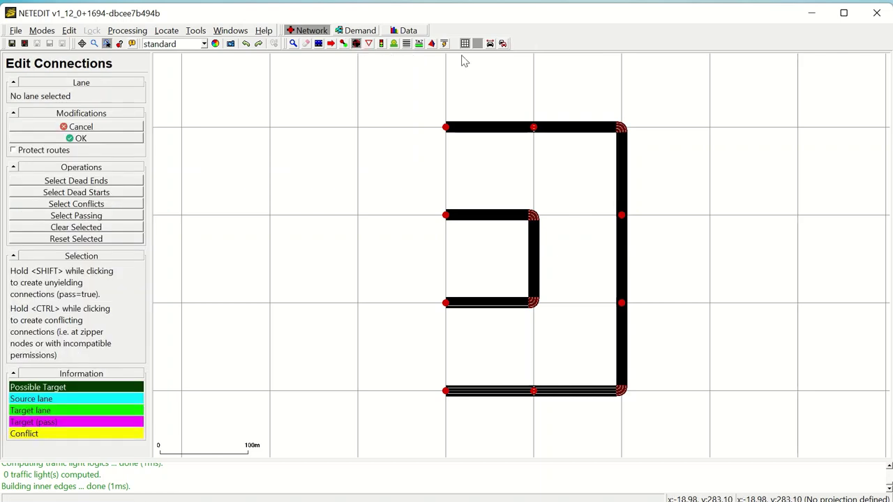
scroll(608, 109, "up", 5)
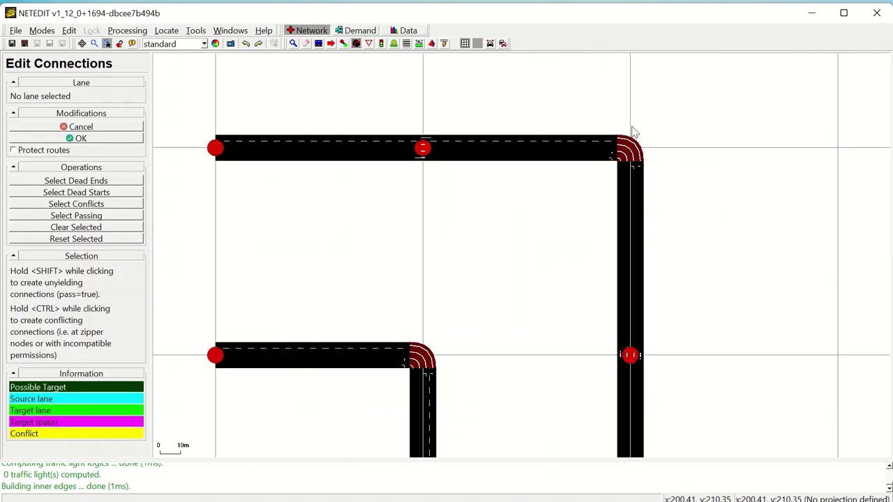
scroll(643, 143, "up", 3)
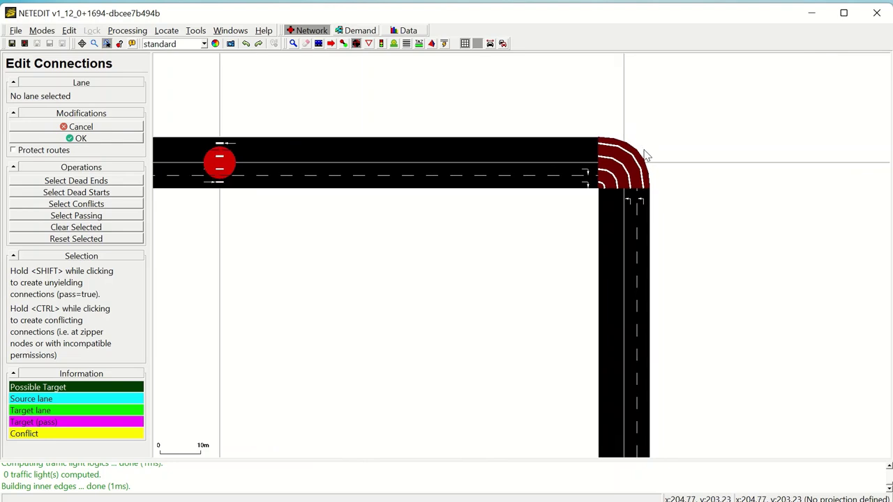
scroll(646, 155, "up", 2)
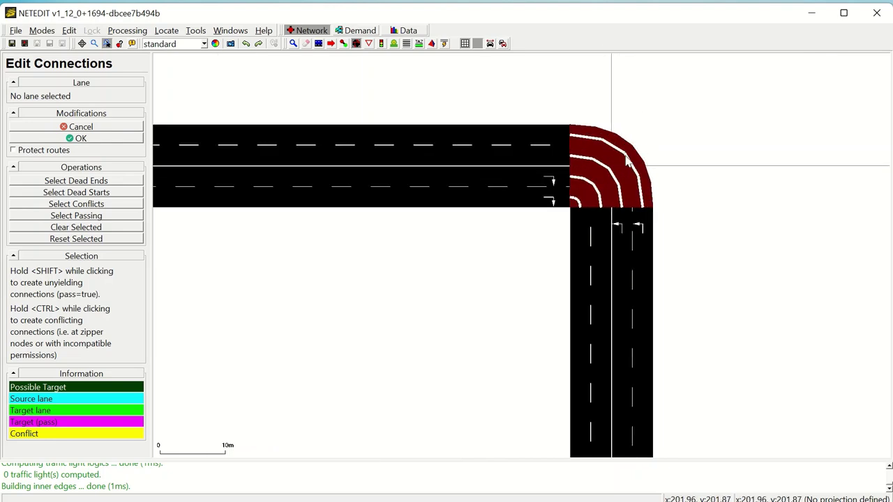
scroll(628, 157, "up", 2)
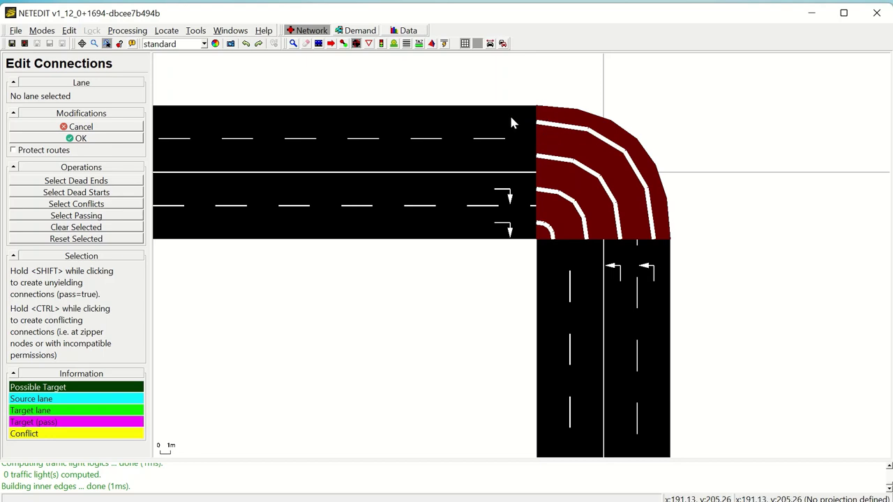
left_click(659, 287)
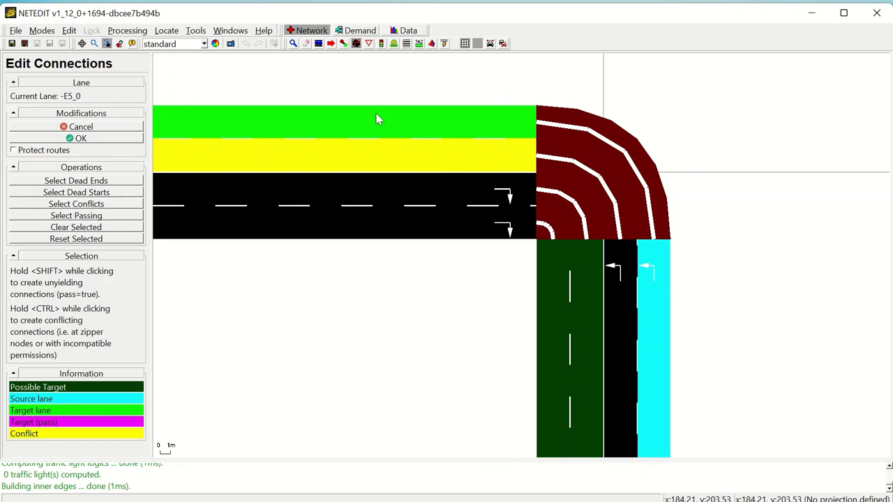
Examine the prohibitions at the outer upper-right corner for the connection from the upward edge's inner lane, clearing the selection after viewing
left_click(368, 44)
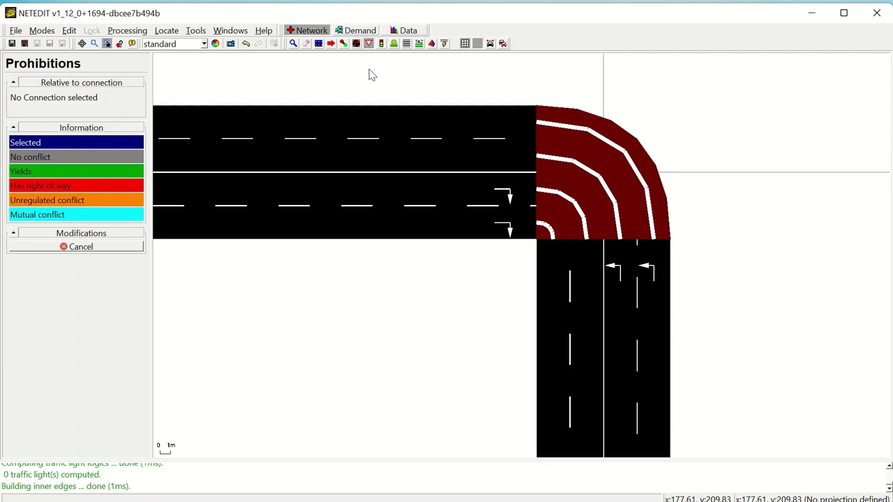
left_click(579, 166)
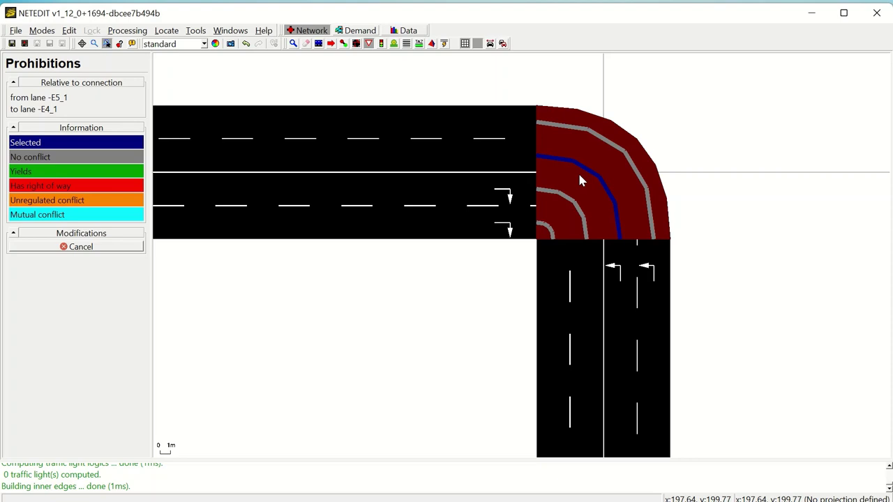
key("Escape")
scroll(598, 205, "down", 3)
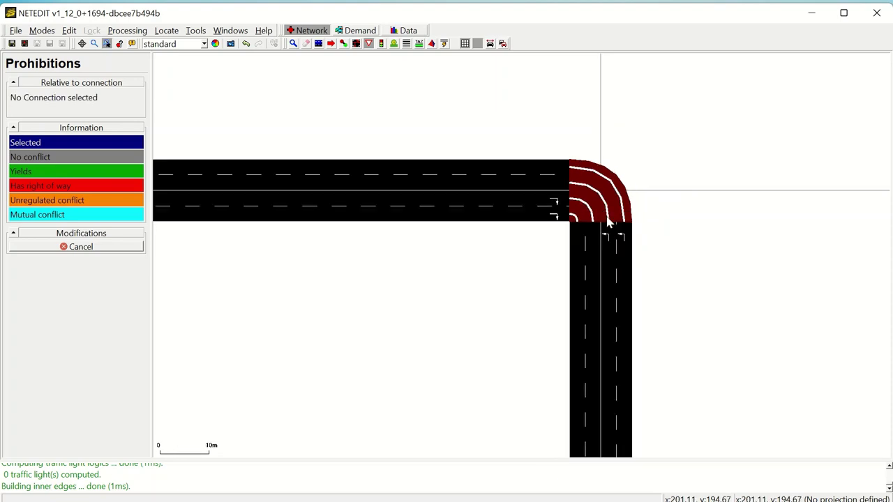
scroll(609, 181, "up", 4)
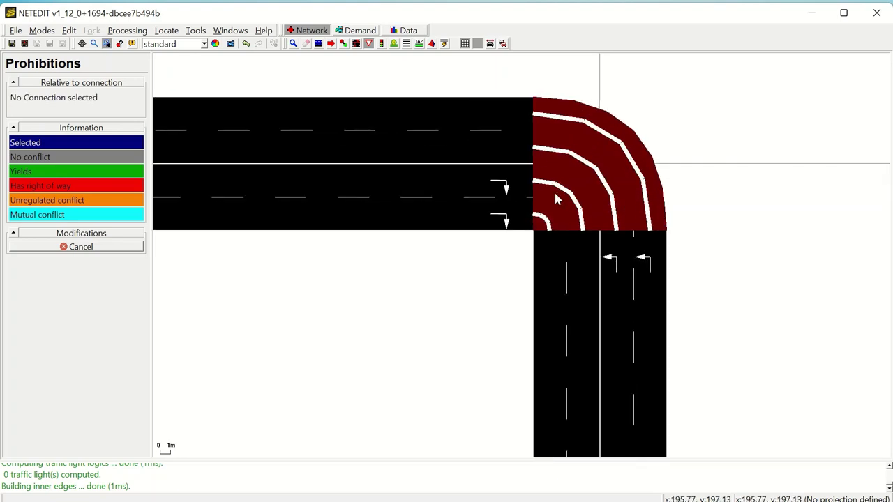
scroll(556, 201, "down", 5)
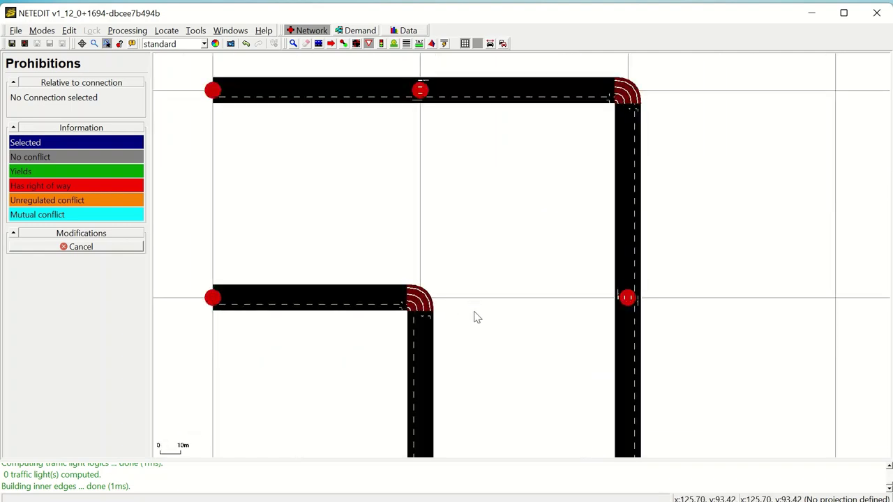
scroll(475, 317, "up", 2)
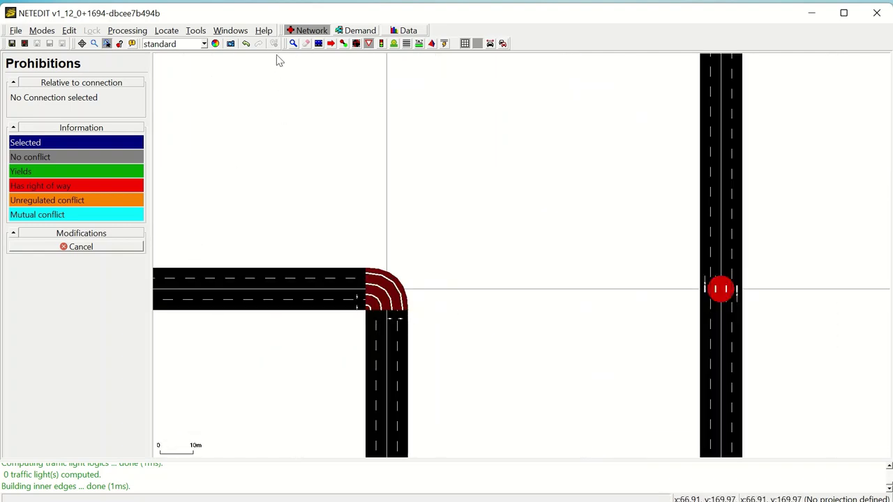
Draw a two-way road about 100 m long from the inner square's upper-right junction to the neighbouring junction on the outer right road
left_click(343, 43)
left_click(385, 290)
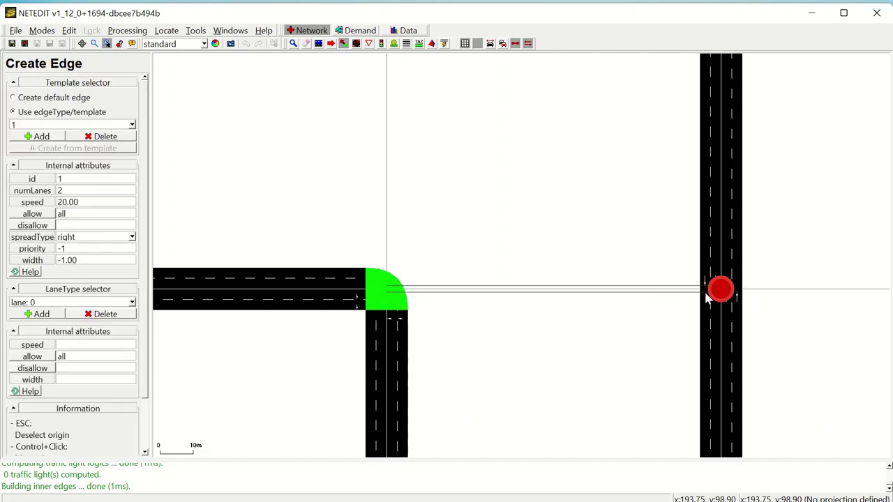
left_click(721, 288)
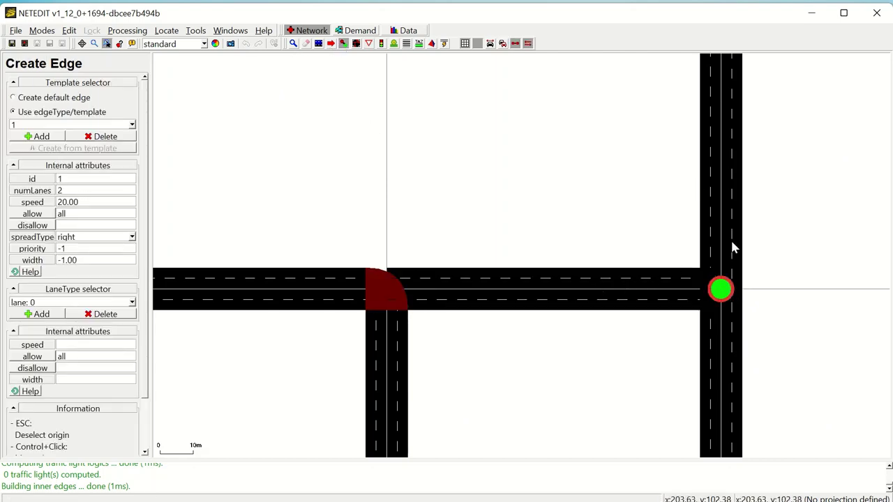
scroll(726, 305, "up", 3)
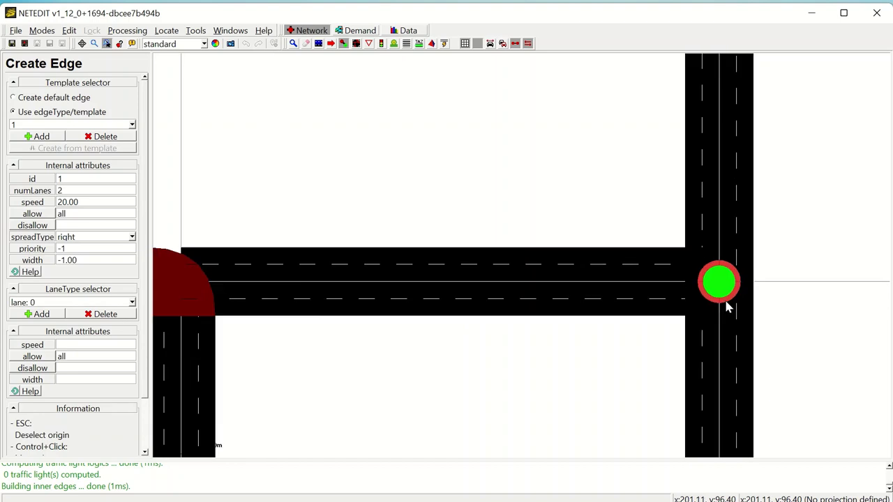
left_click(726, 305)
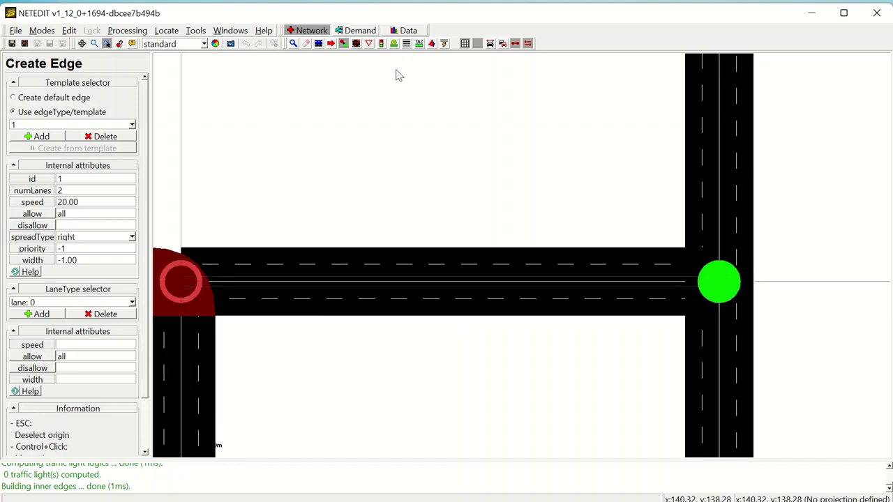
Examine the prohibitions at the new T-junction on the outer right road for the outermost straight downward connection
left_click(369, 43)
scroll(688, 296, "up", 2)
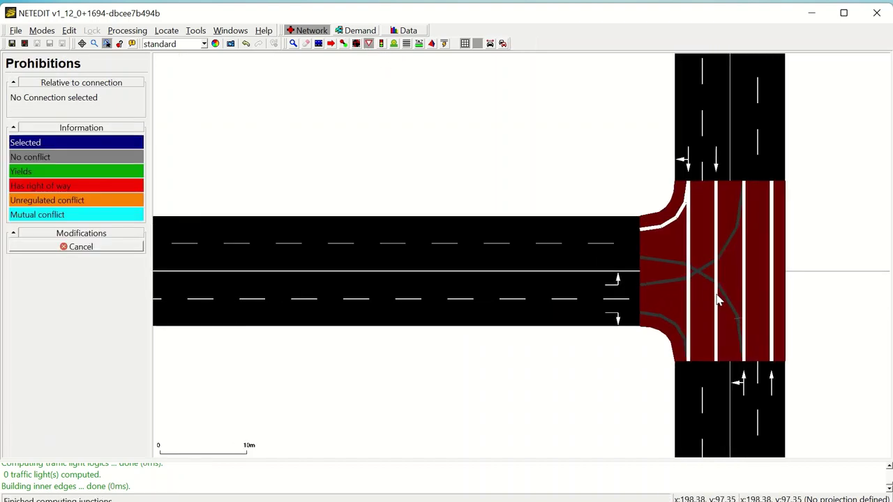
left_click(689, 263)
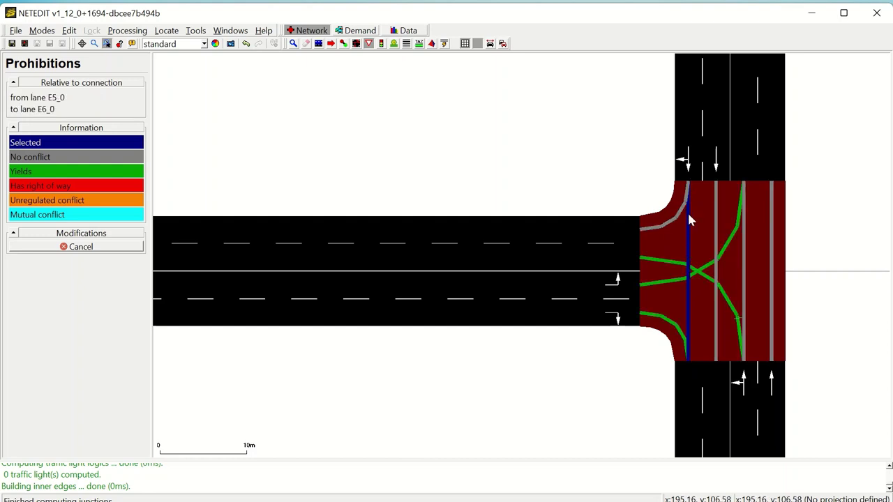
scroll(687, 235, "up", 1)
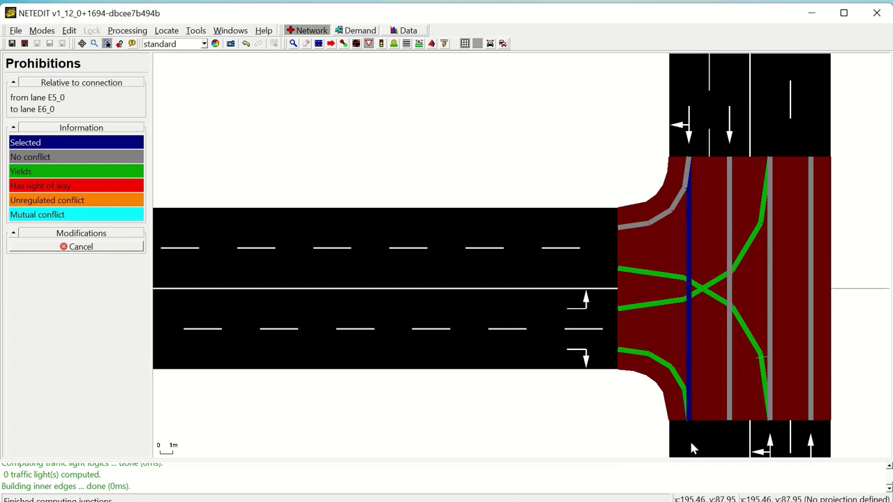
scroll(687, 139, "down", 1)
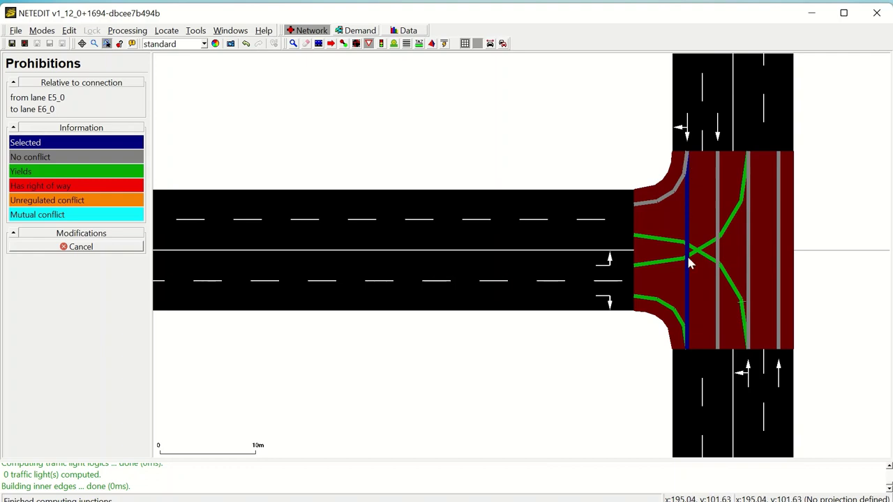
scroll(693, 141, "up", 1)
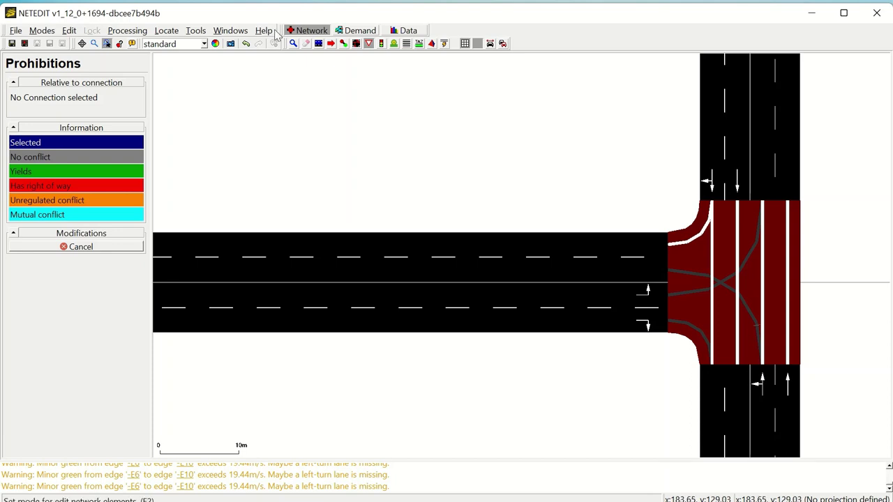
Create a traffic light program for the T-junction on the outer right road
left_click(381, 44)
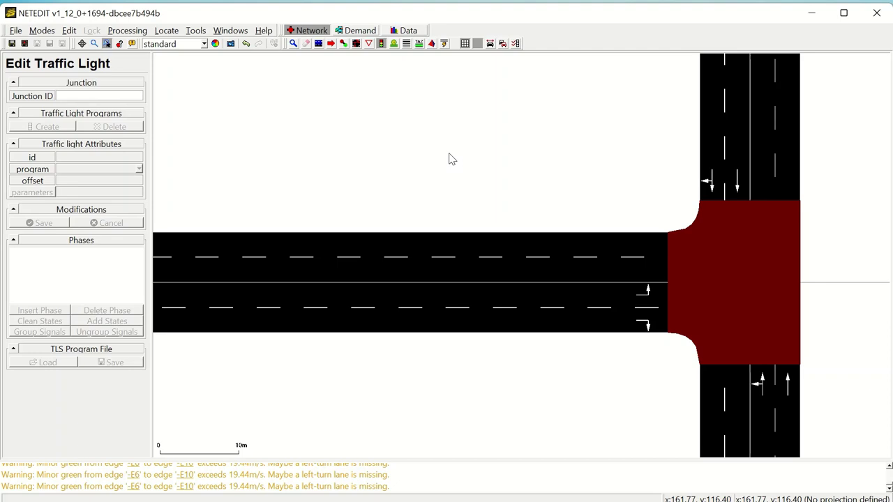
scroll(447, 161, "down", 2)
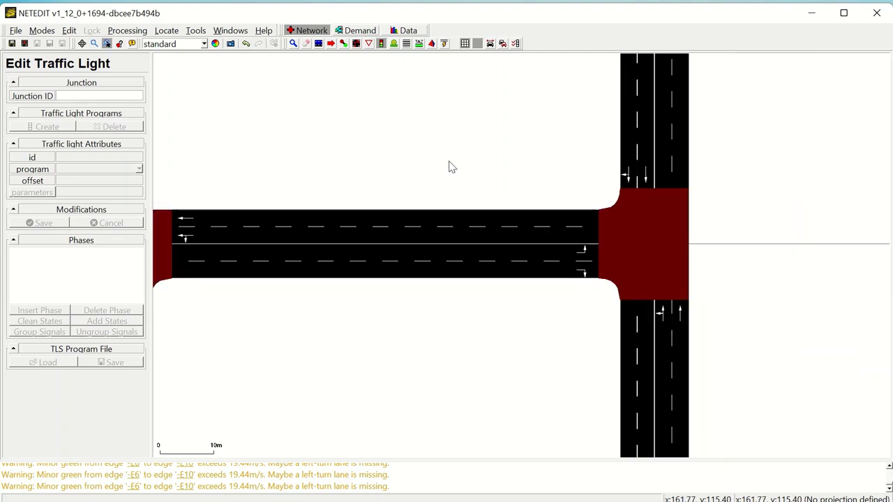
scroll(450, 166, "up", 1)
scroll(574, 219, "up", 1)
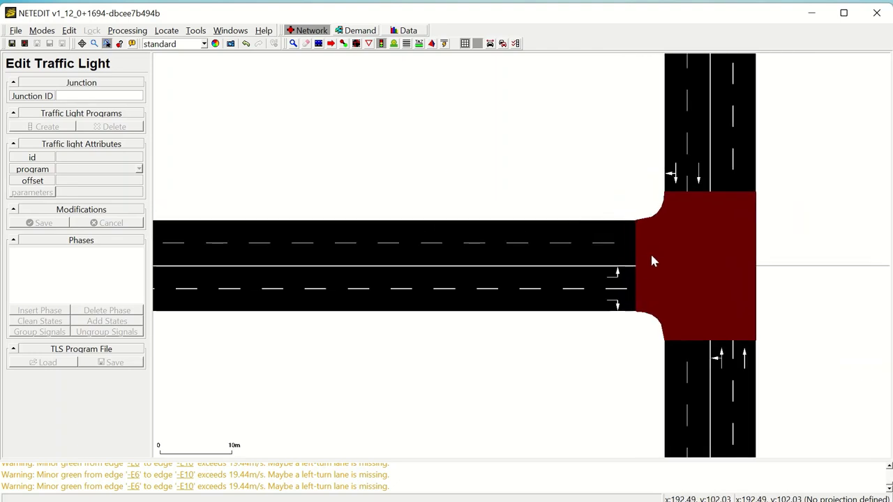
left_click(725, 269)
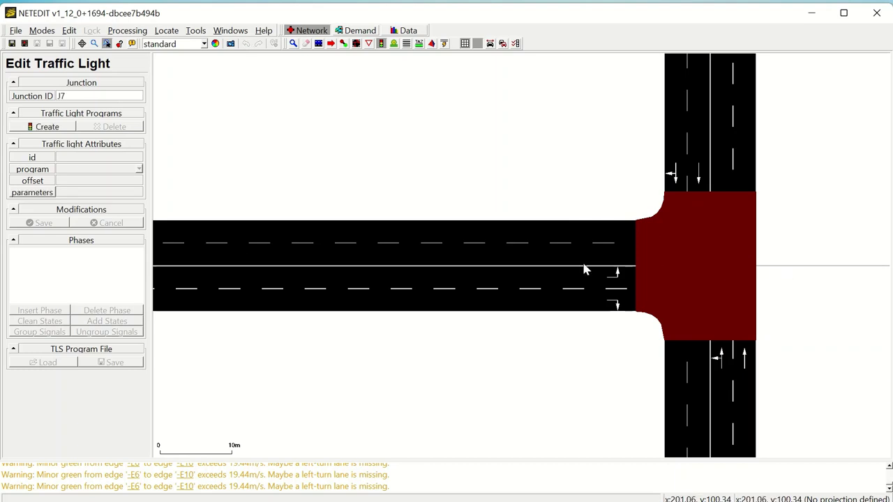
left_click(44, 126)
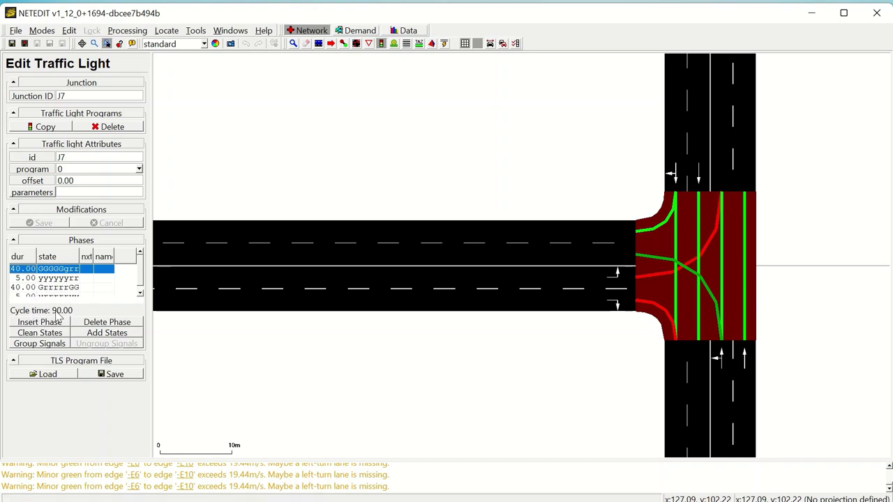
Examine the signal states of each phase in the T-junction's traffic light program
left_click(32, 278)
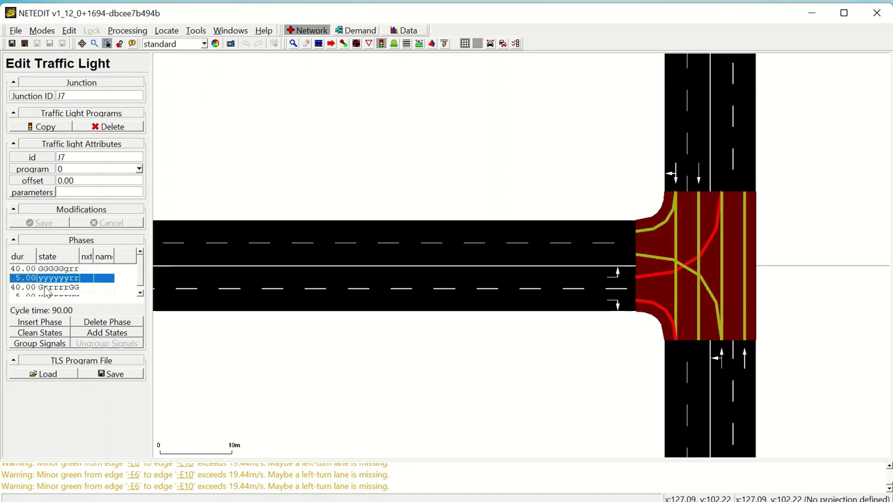
left_click(47, 288)
scroll(48, 291, "down", 1)
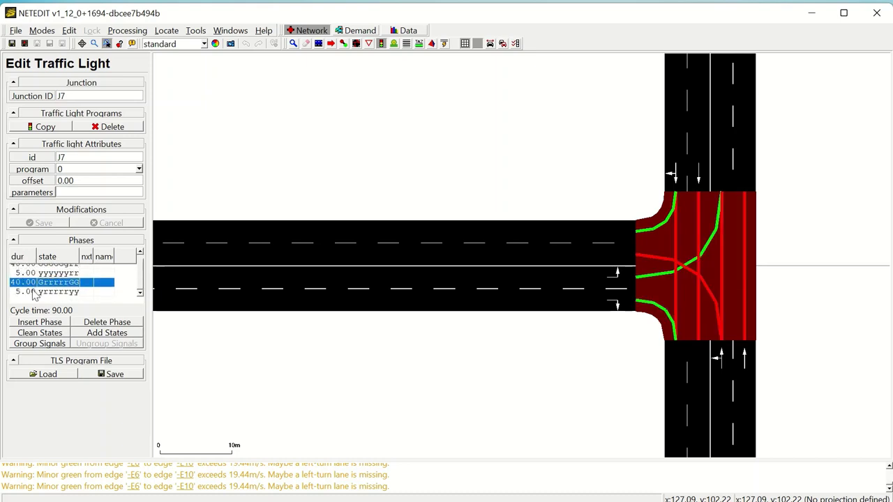
left_click(36, 294)
scroll(39, 293, "up", 1)
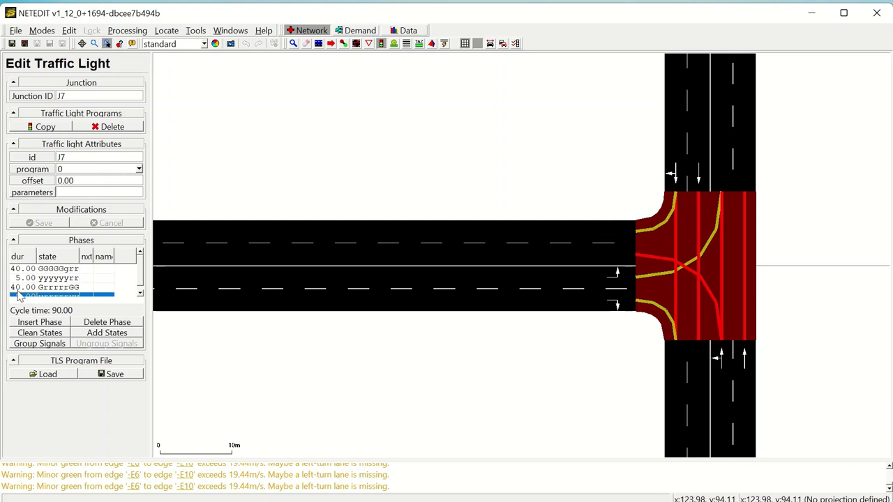
left_click(51, 270)
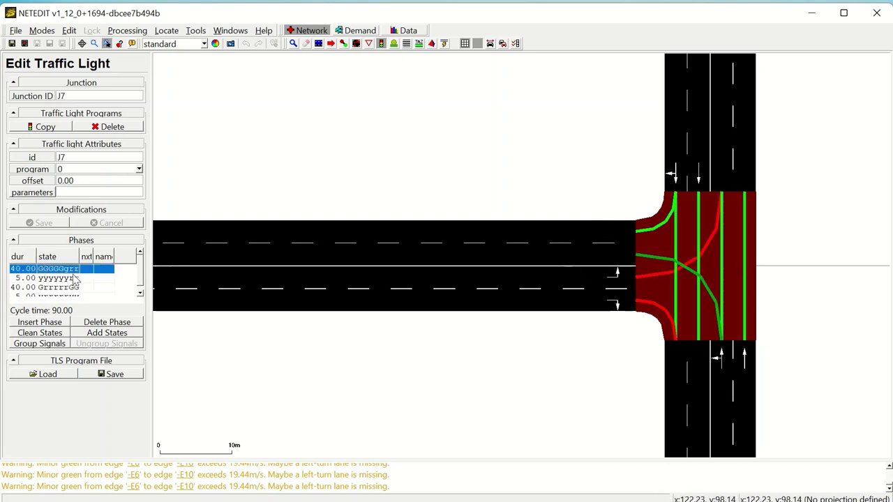
left_click(60, 278)
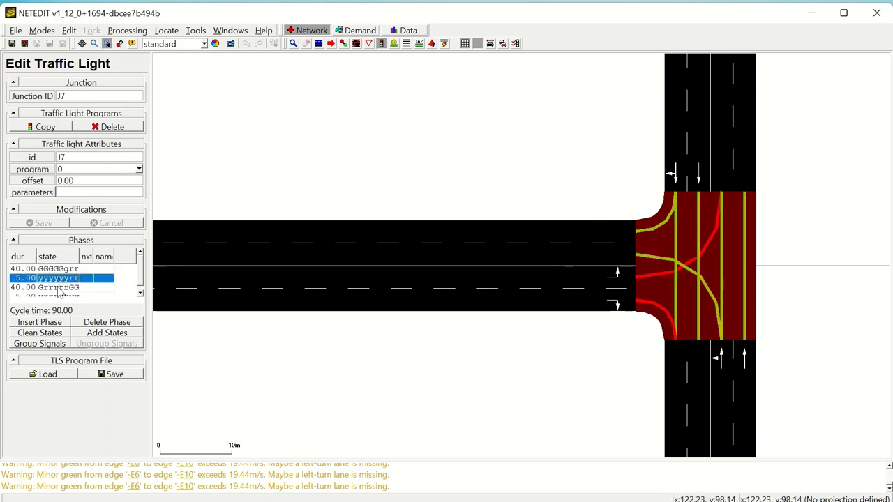
left_click(59, 288)
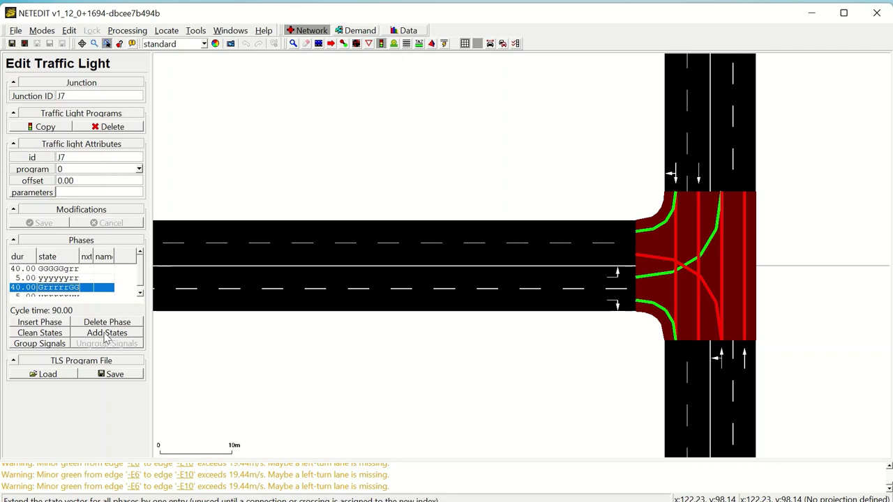
scroll(59, 286, "down", 1)
scroll(58, 287, "up", 1)
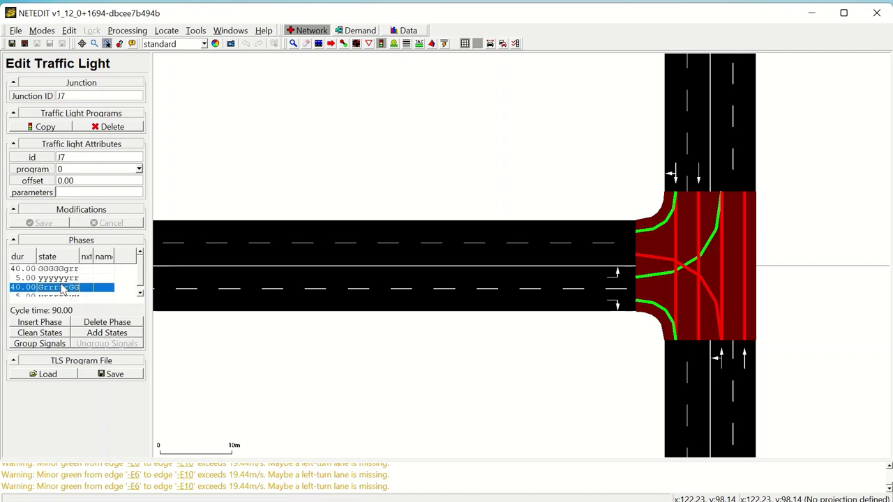
left_click(60, 270)
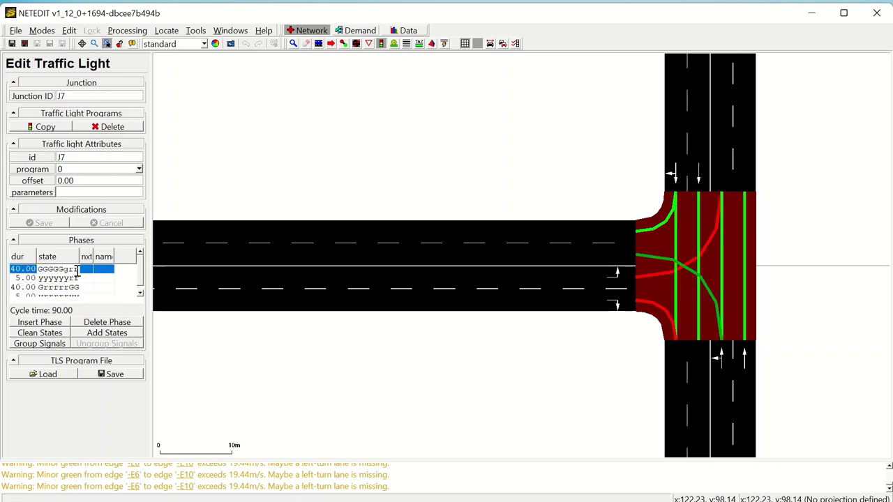
left_click(46, 279)
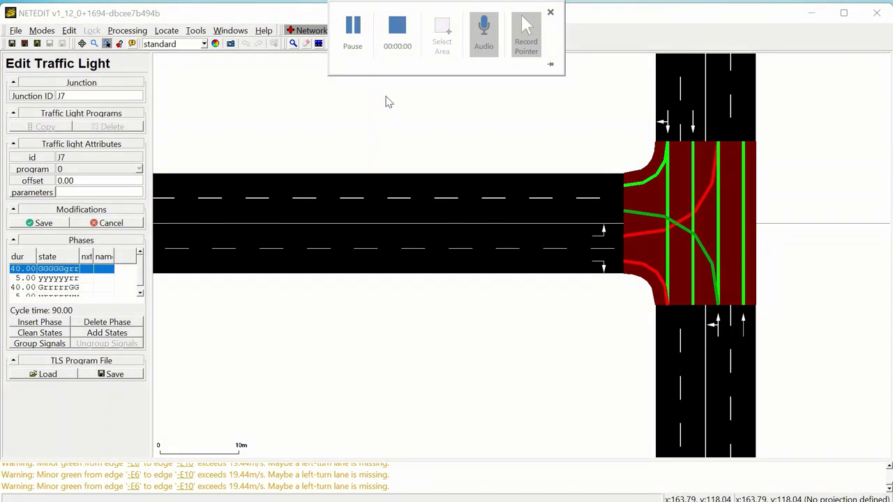
Save the modifications to the T-junction's traffic light program
left_click(40, 224)
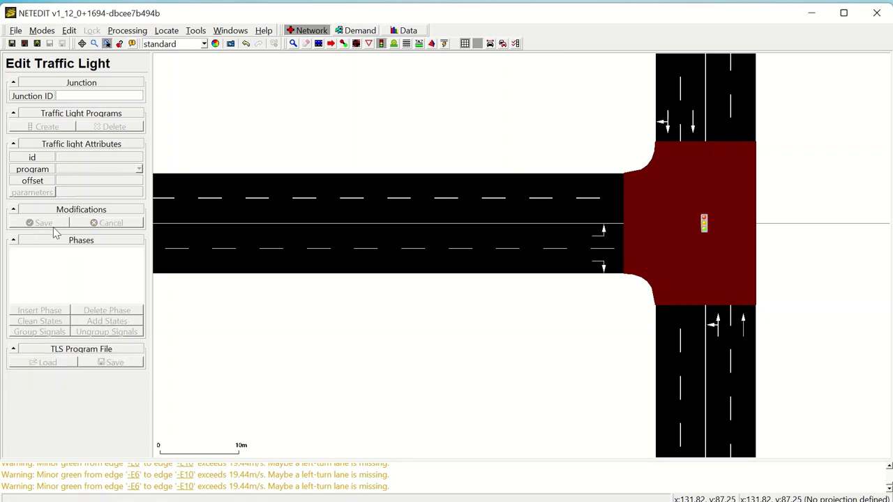
Switch to editing additional elements and check the options for saving additionals to a file
left_click(394, 44)
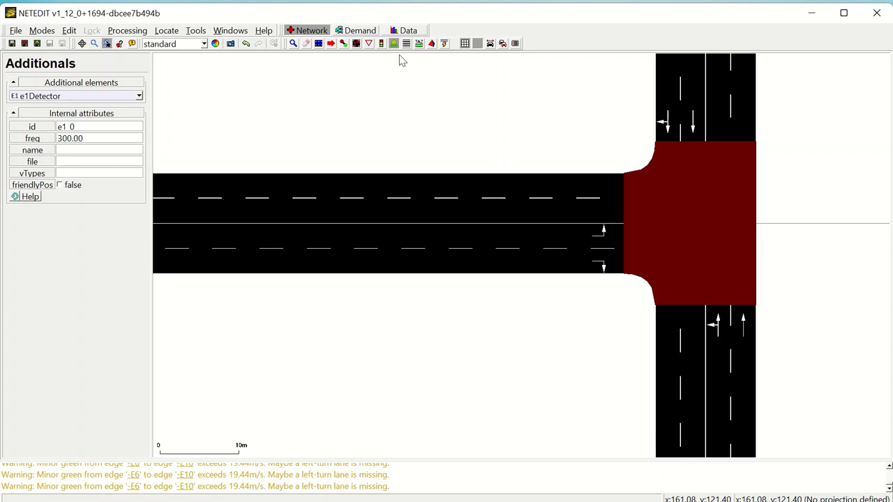
left_click(17, 32)
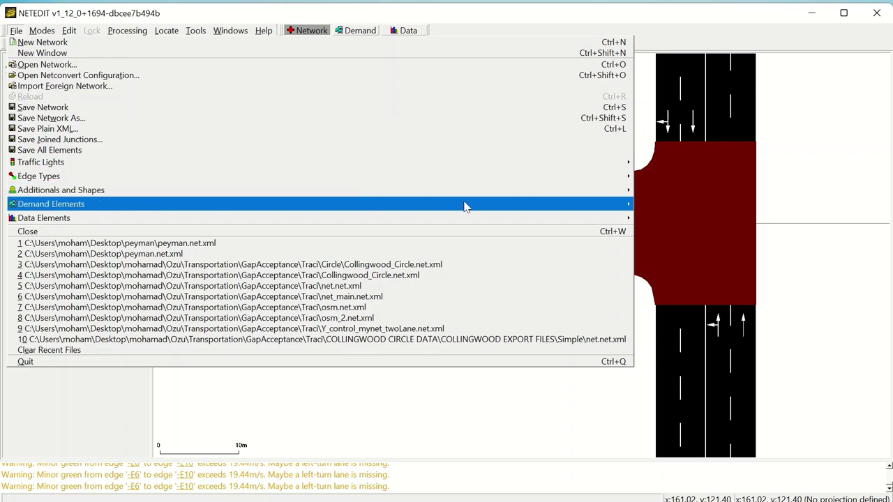
mouse_move(576, 194)
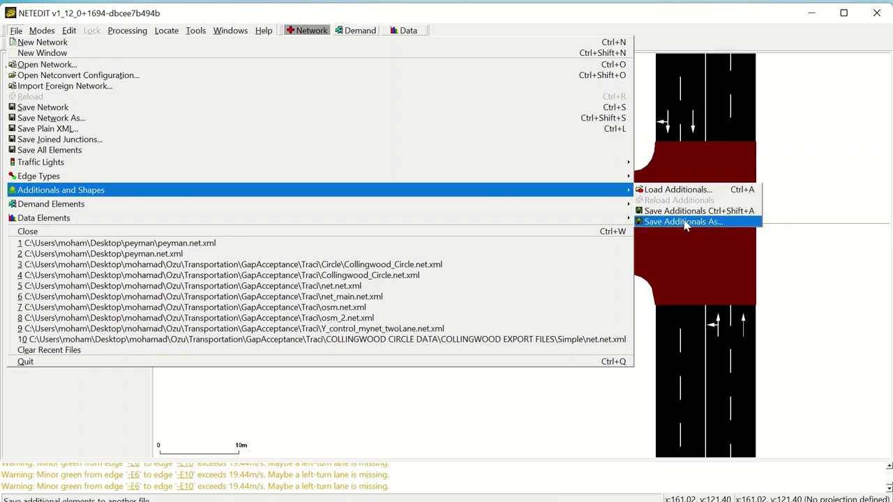
left_click(807, 222)
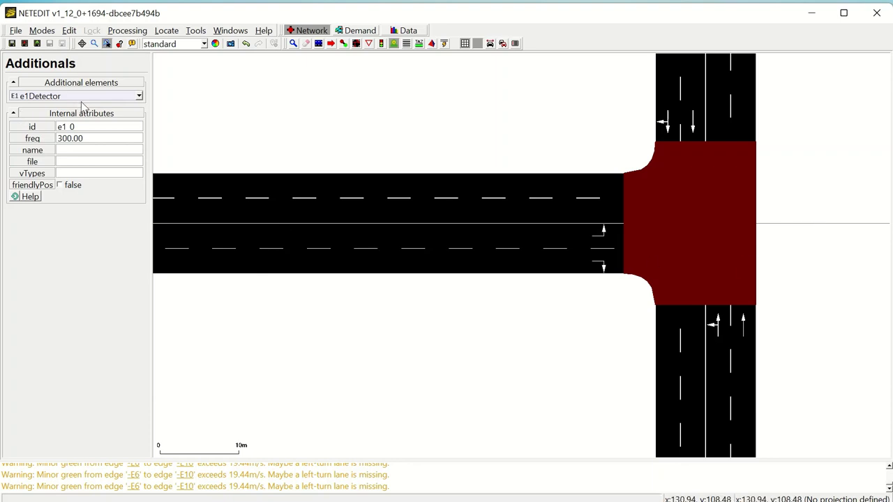
Review the e1Detector parameters and place one e1Detector on each of the two lanes entering the T-junction from the connecting road
left_click(139, 97)
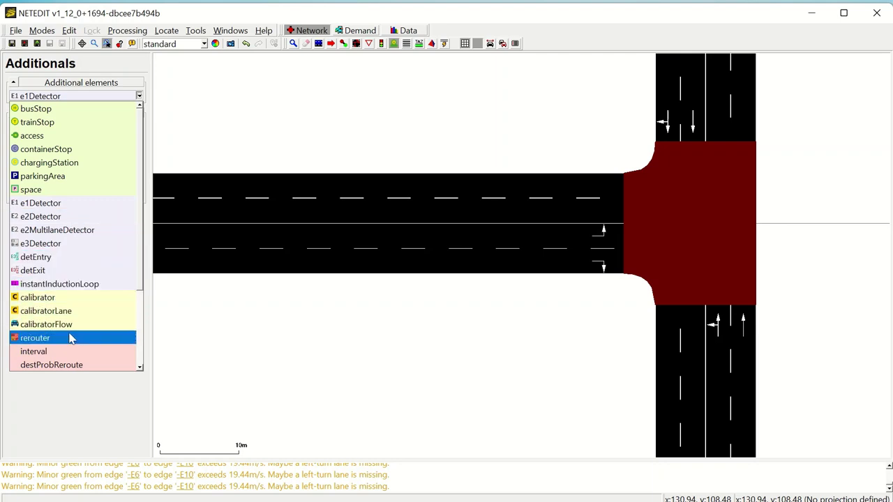
left_click(70, 203)
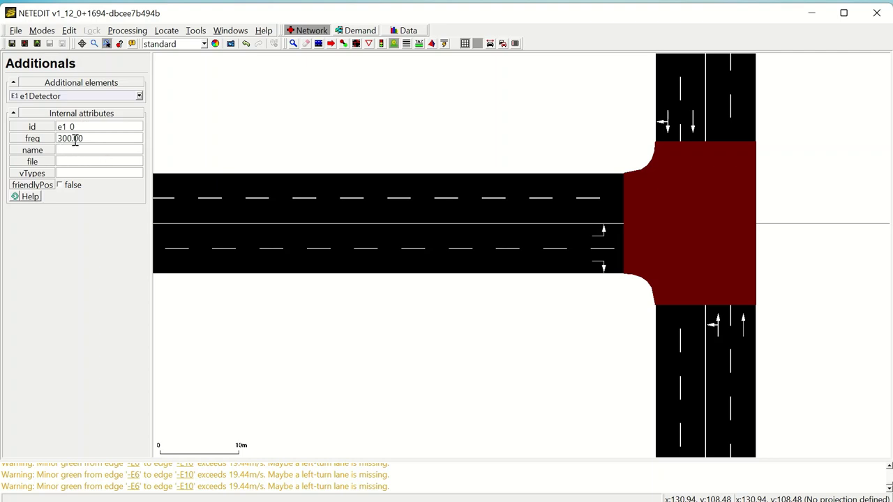
left_click_drag(95, 138, 46, 132)
left_click(30, 197)
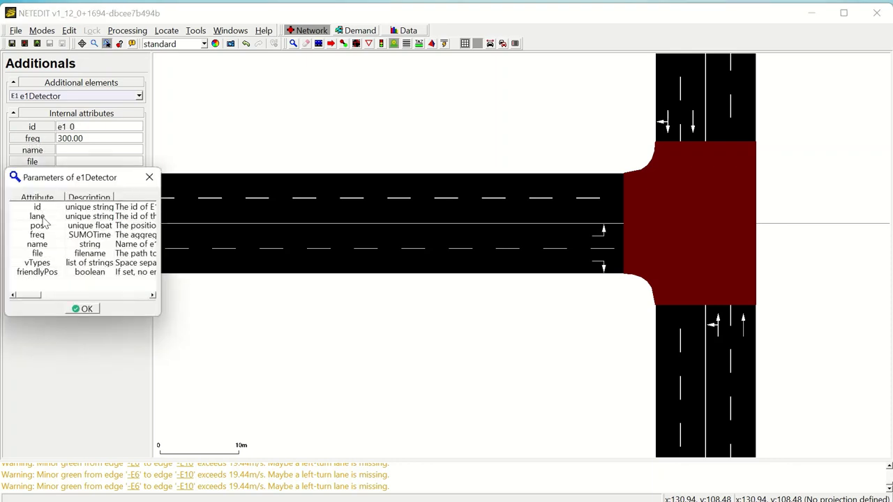
left_click(149, 177)
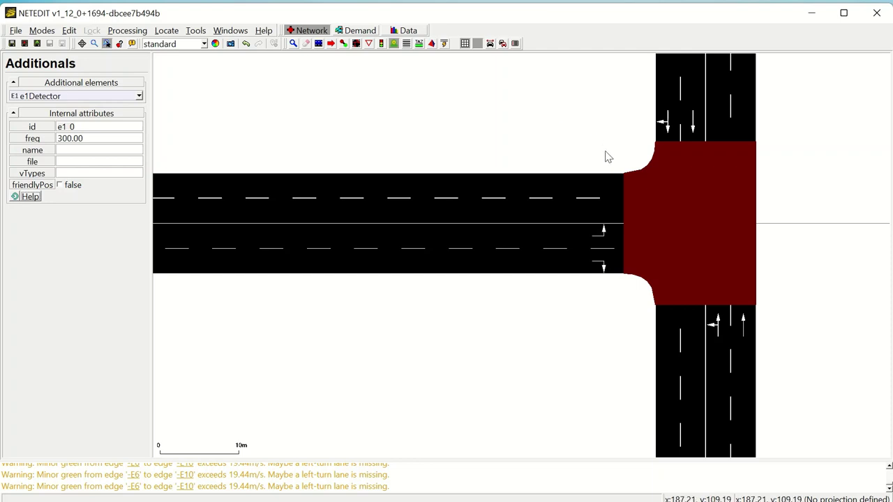
left_click(609, 238)
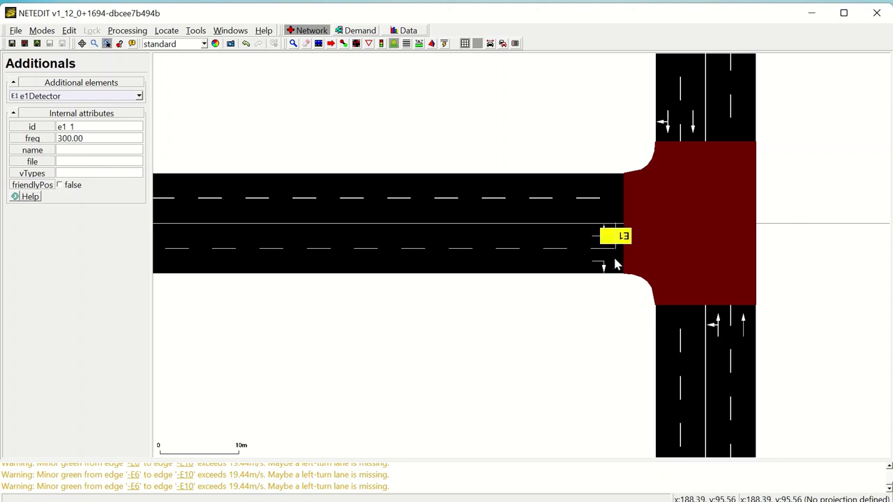
left_click(614, 262)
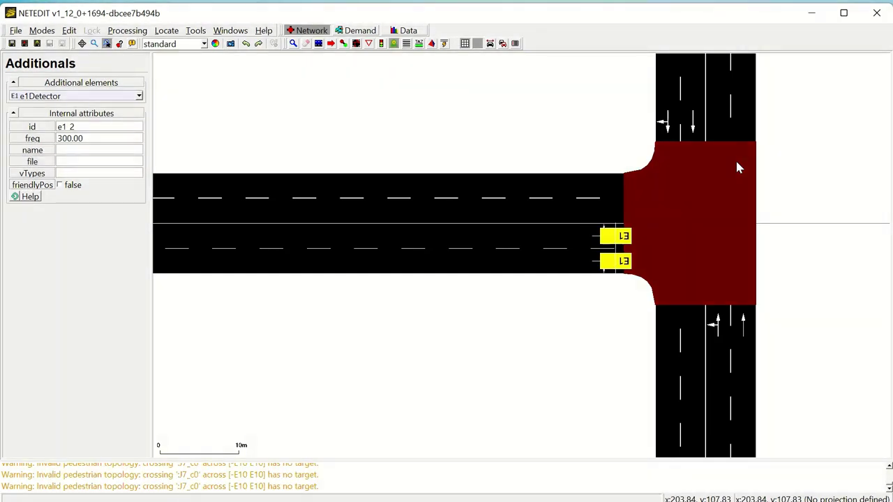
Create a 4.00 wide pedestrian crossing at the T-junction across both directions of the connecting road, edges -E10 and E10
left_click(406, 44)
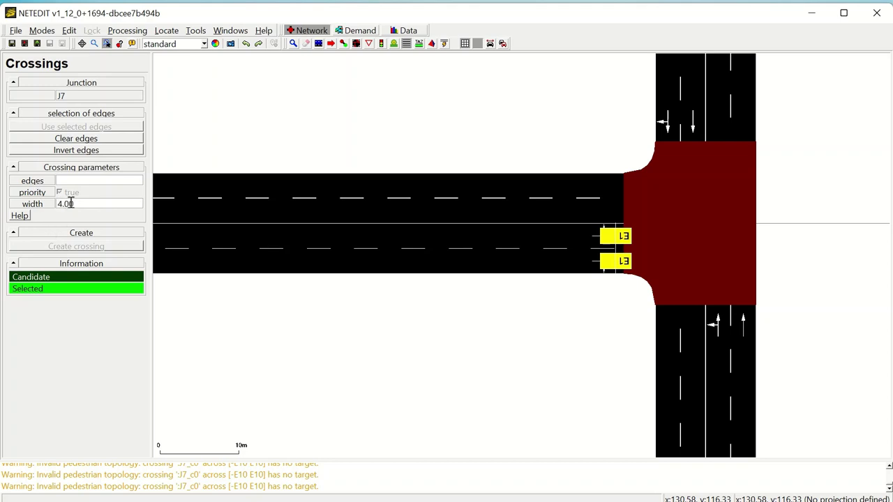
left_click_drag(80, 204, 54, 204)
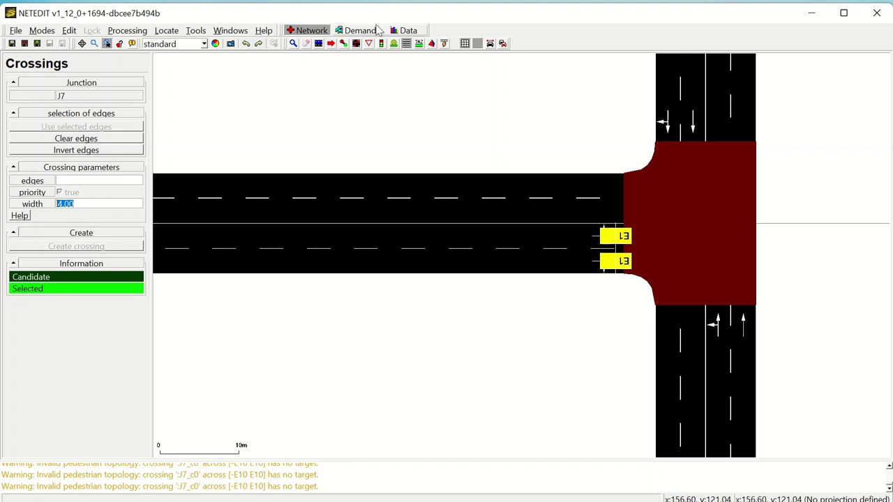
left_click(407, 43)
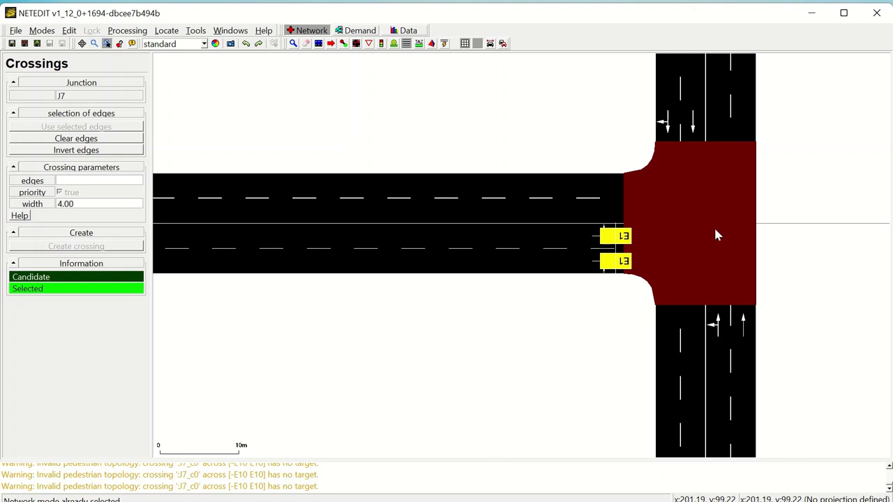
left_click(684, 221)
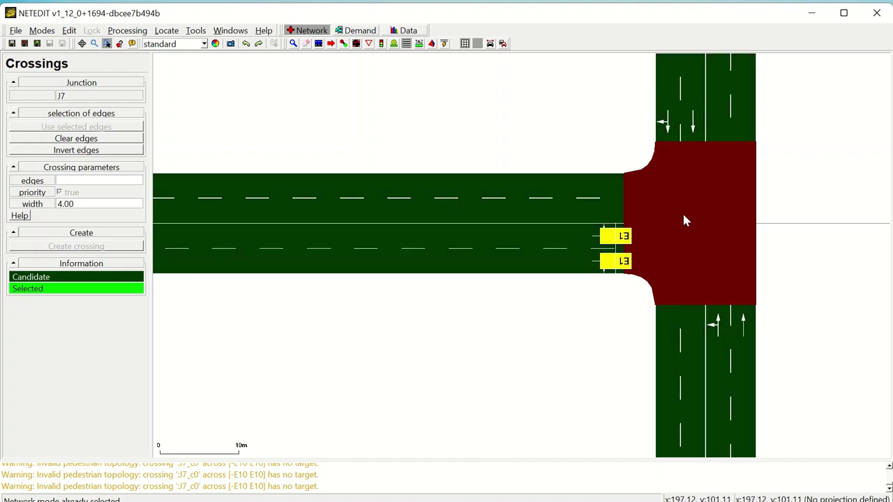
left_click(593, 209)
left_click(567, 244)
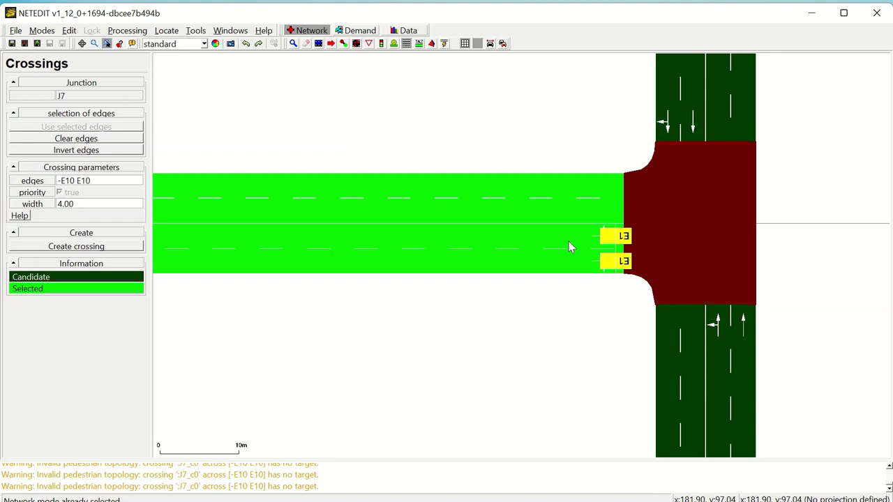
left_click(80, 247)
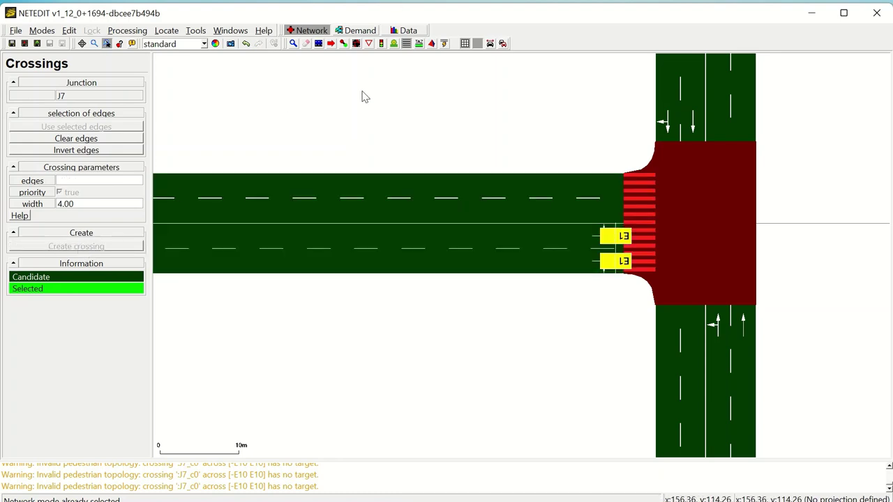
Examine the TAZ parameters and the available shape element types
left_click(418, 44)
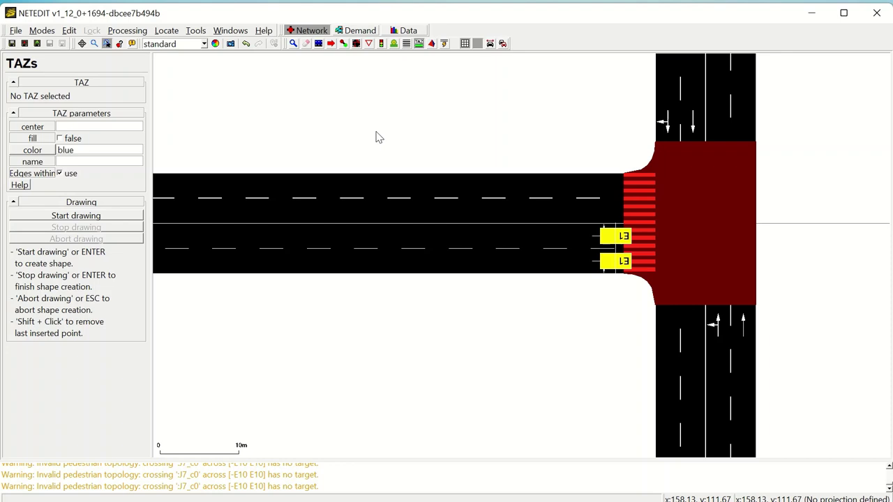
left_click(431, 44)
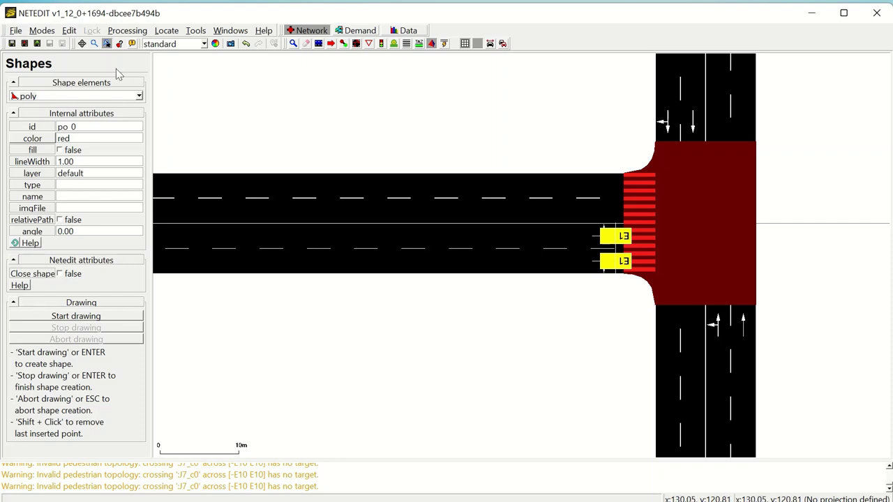
left_click(141, 97)
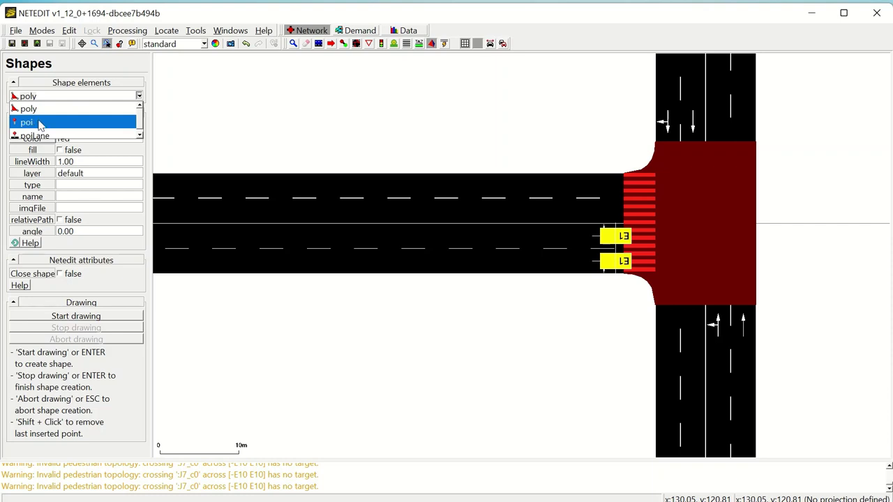
key("Up")
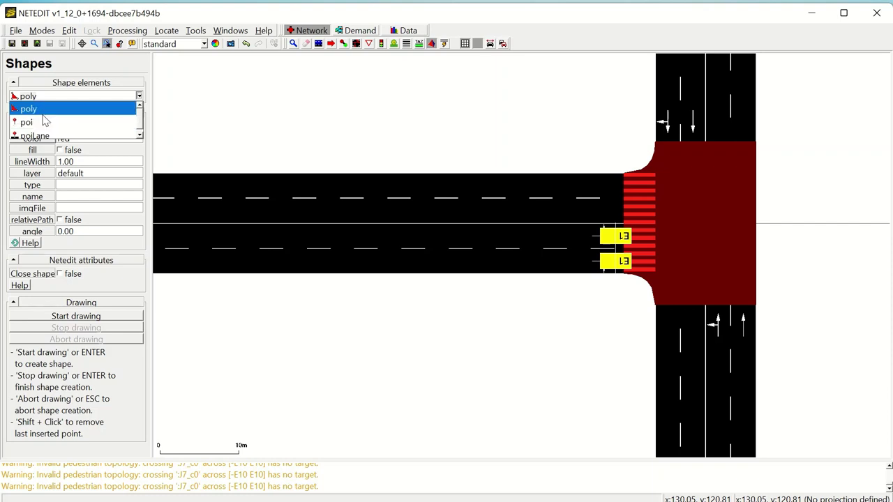
key("Return")
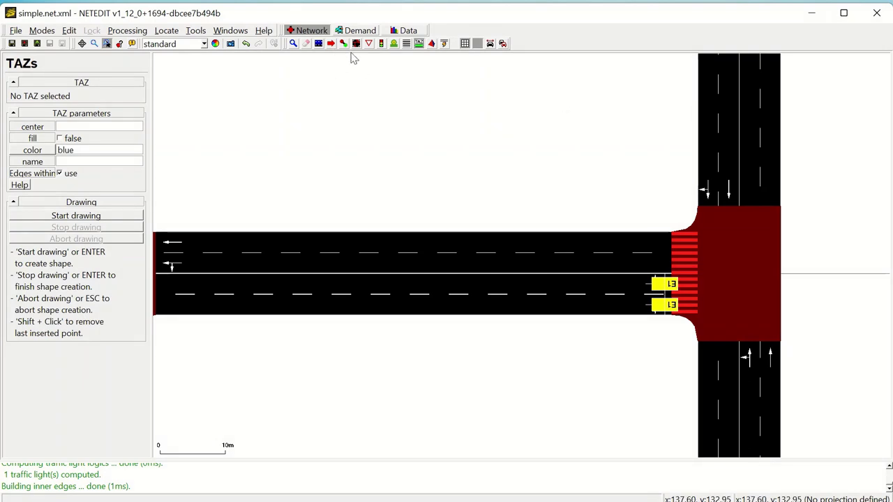
left_click(319, 44)
left_click(331, 43)
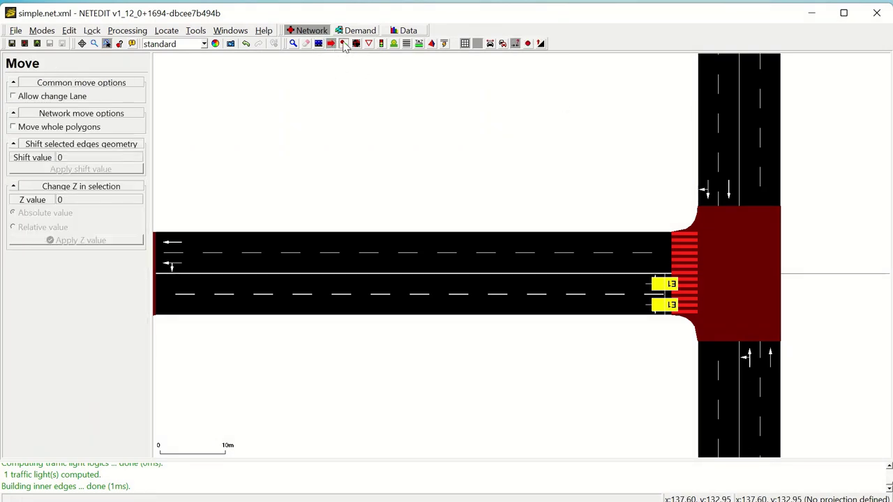
left_click(355, 44)
left_click(368, 43)
left_click(330, 44)
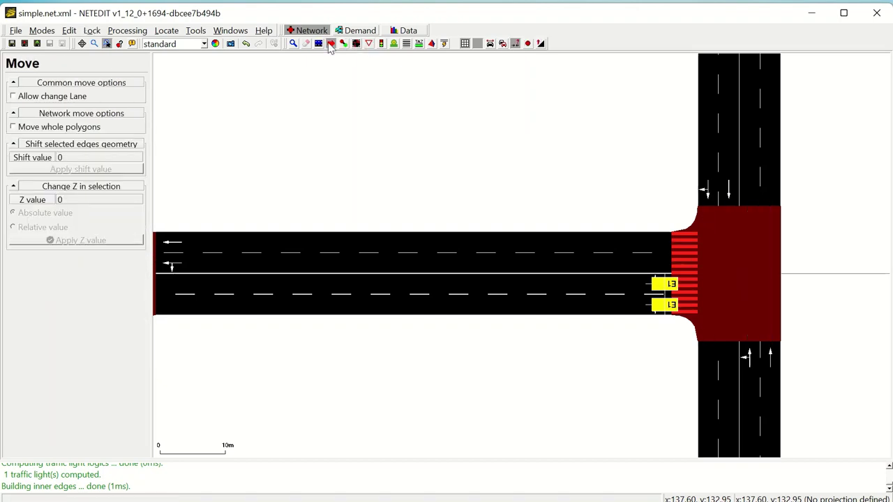
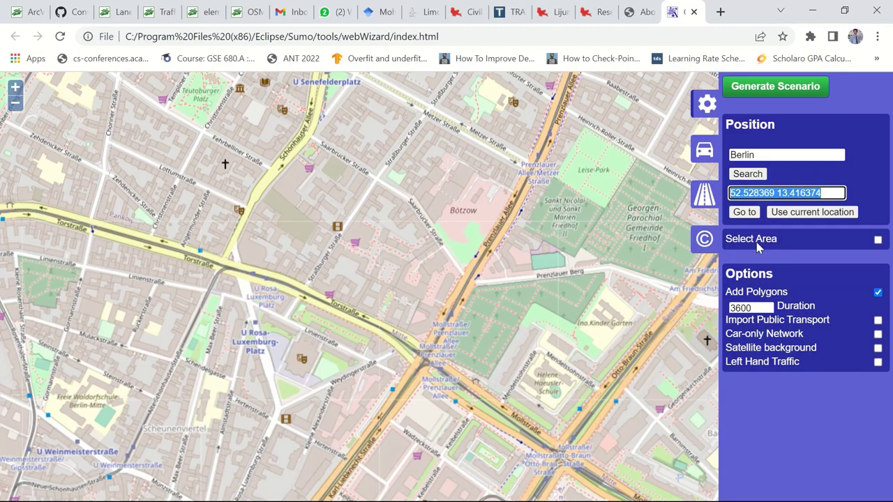
Enable area selection on the Berlin map and shrink the selected rectangle around the Torstraße and Prenzlauer Allee streets
left_click(877, 241)
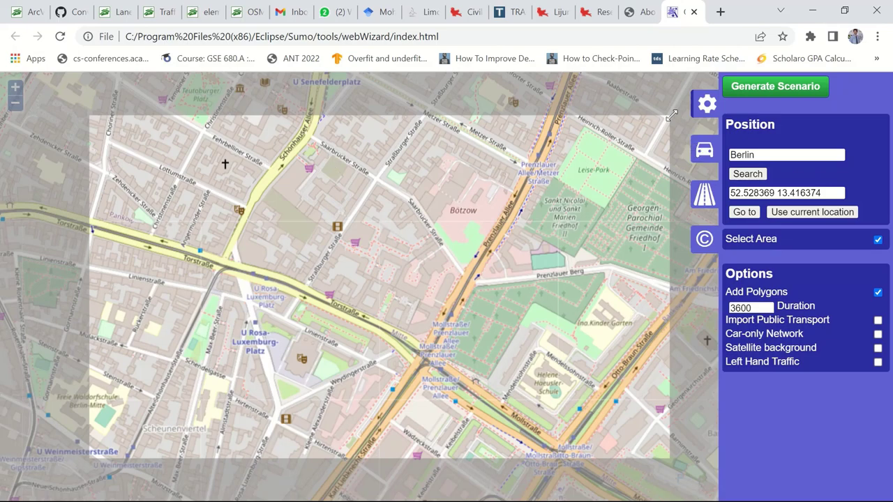
left_click_drag(670, 115, 621, 138)
left_click_drag(481, 257, 474, 232)
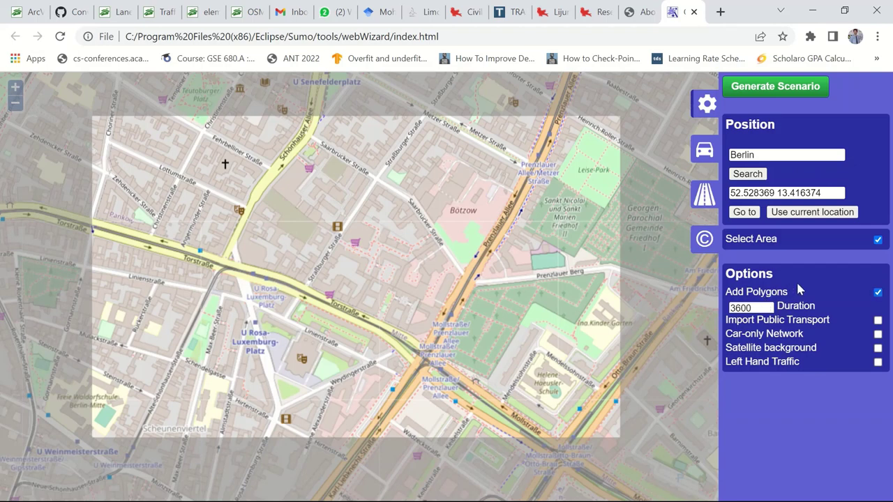
Turn off Add Polygons and enable Car-only Network, leaving Duration at 3600 and Left Hand Traffic disabled
left_click(877, 292)
left_click_drag(754, 308, 731, 307)
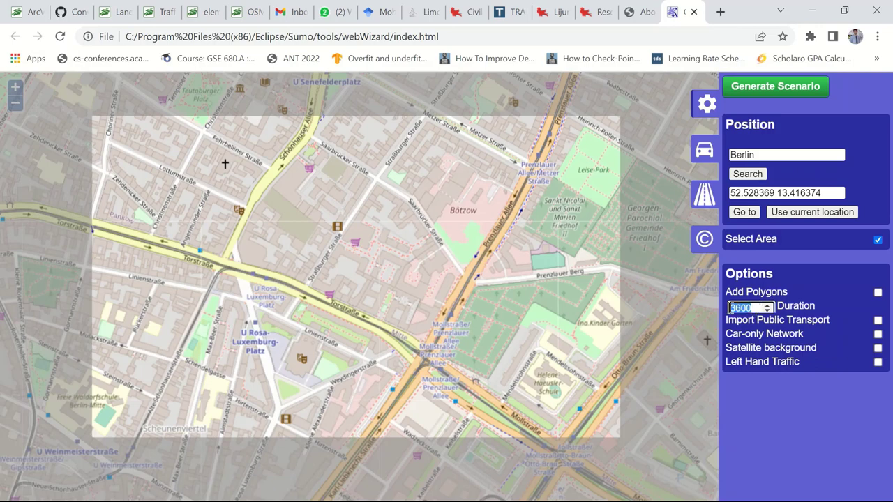
left_click(756, 308)
left_click_drag(755, 308, 729, 307)
left_click(750, 308)
left_click(878, 334)
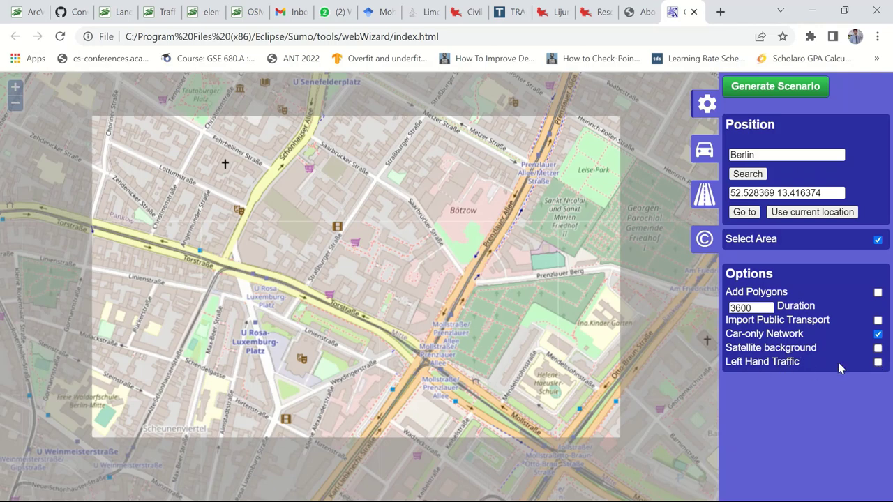
left_click(878, 363)
left_click(878, 364)
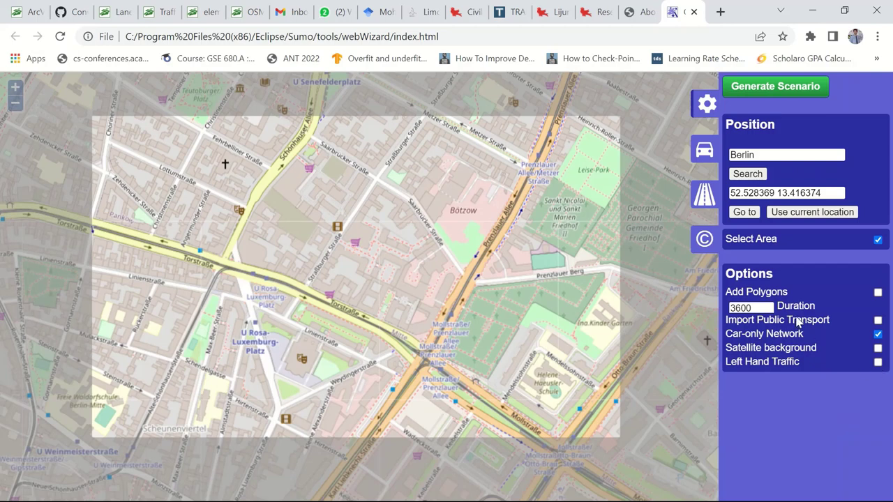
Add trucks to the scenario's vehicle demand and check their Through Traffic Factor
left_click(705, 154)
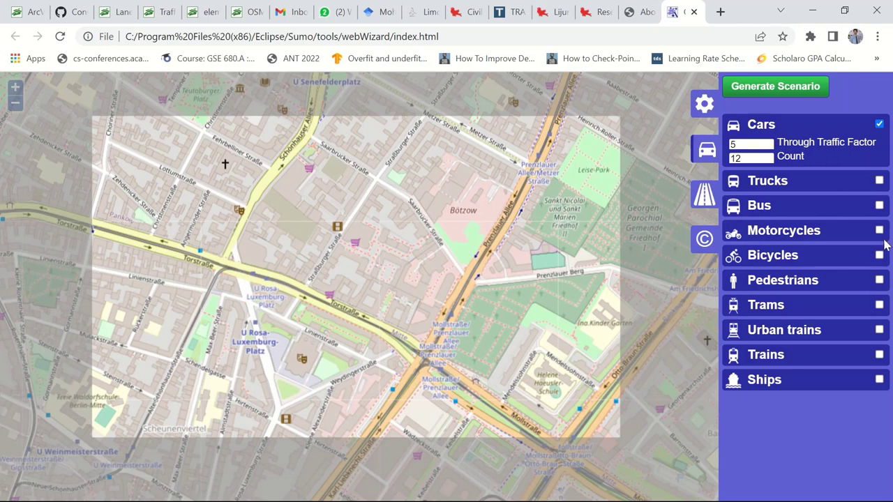
left_click(879, 181)
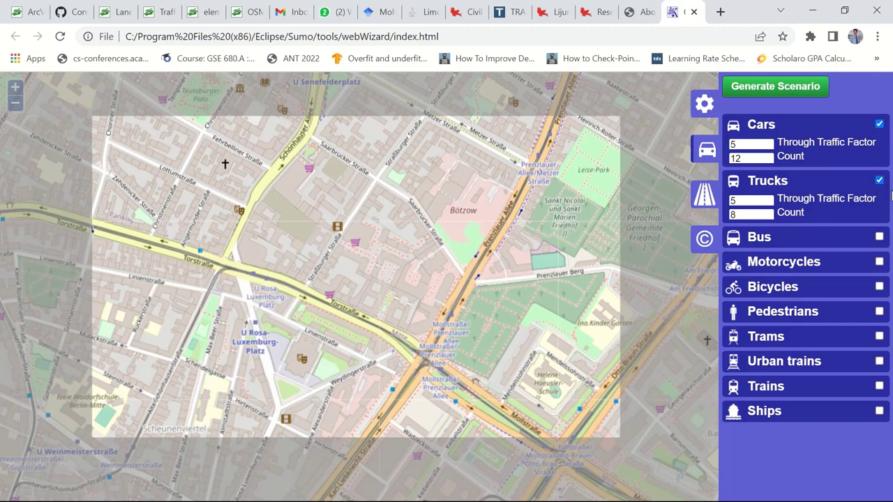
double_click(731, 201)
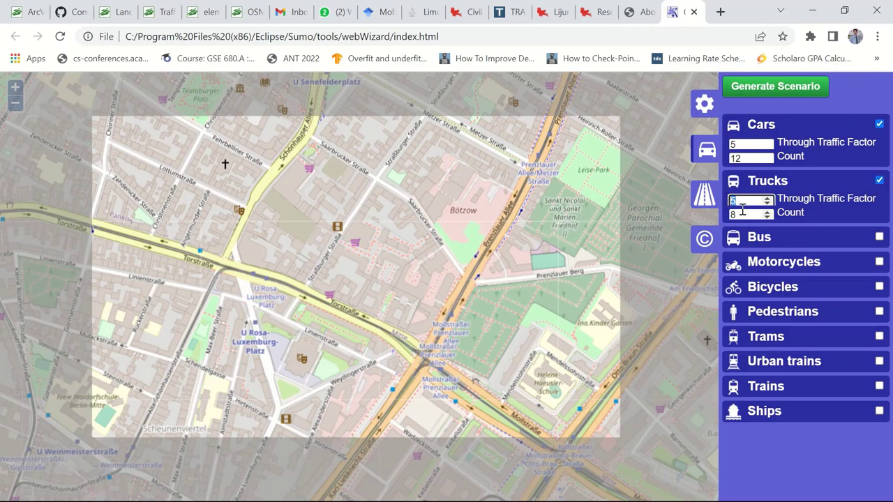
left_click(742, 200)
double_click(732, 200)
Generate the scenario with the listed road types kept enabled and switch to the SUMO simulation window
left_click(705, 197)
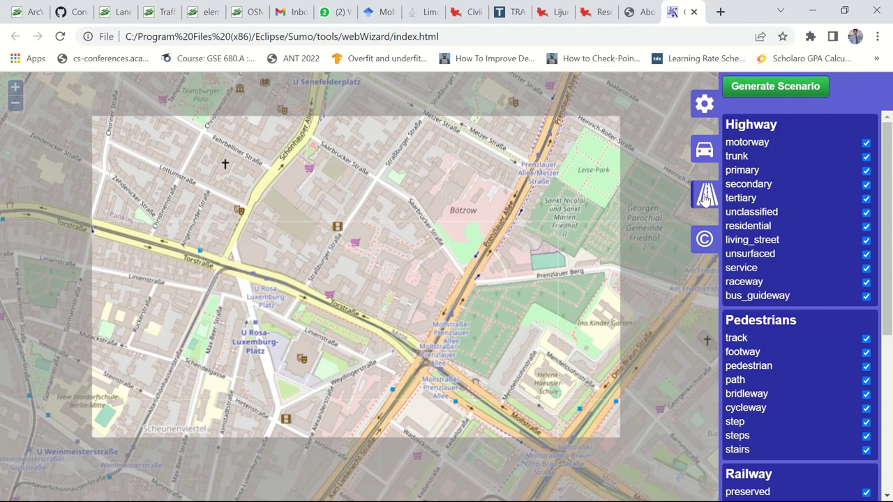
left_click(776, 91)
key("super")
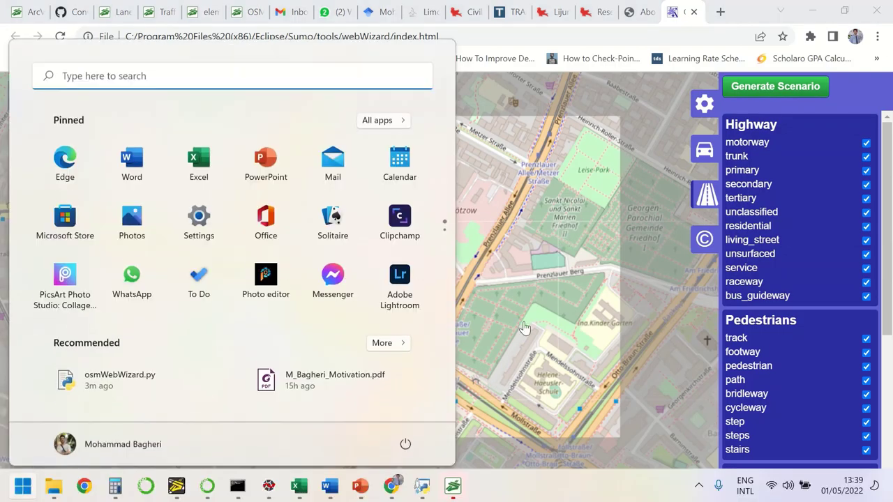
left_click(466, 491)
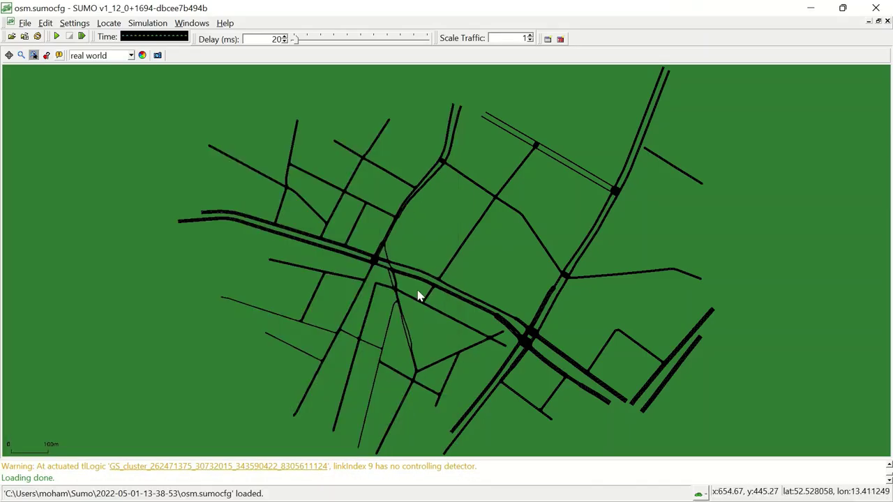
Set the simulation delay to 70 ms and start the simulation of the generated network
scroll(411, 293, "up", 6)
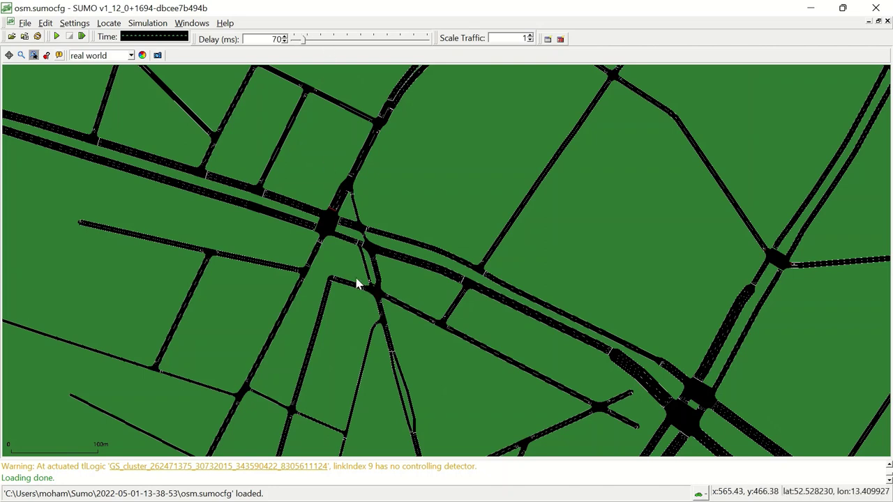
left_click(57, 37)
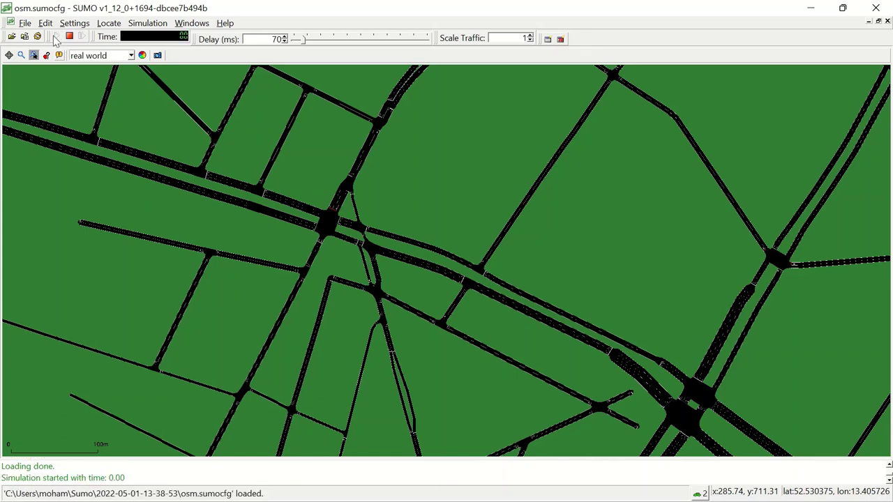
Examine the vehicles and signals at the large signalised junction and the traffic across the rest of the network
scroll(356, 241, "up", 5)
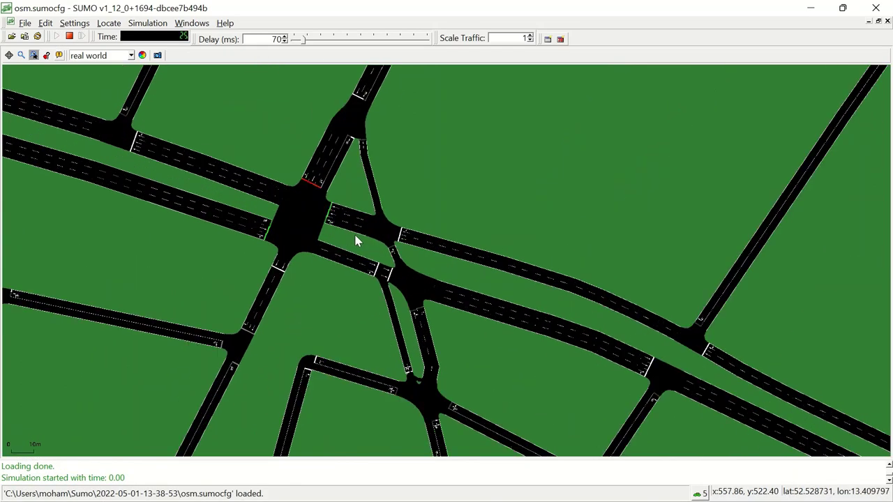
scroll(356, 241, "up", 5)
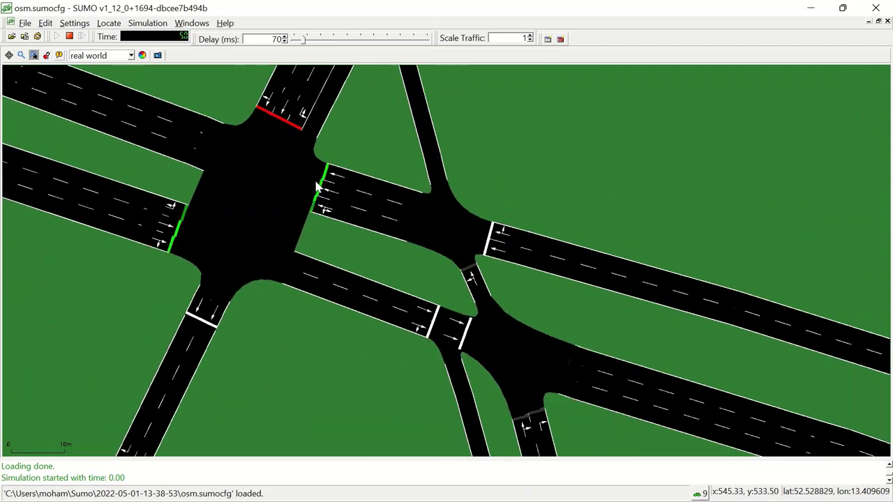
scroll(309, 229, "down", 2)
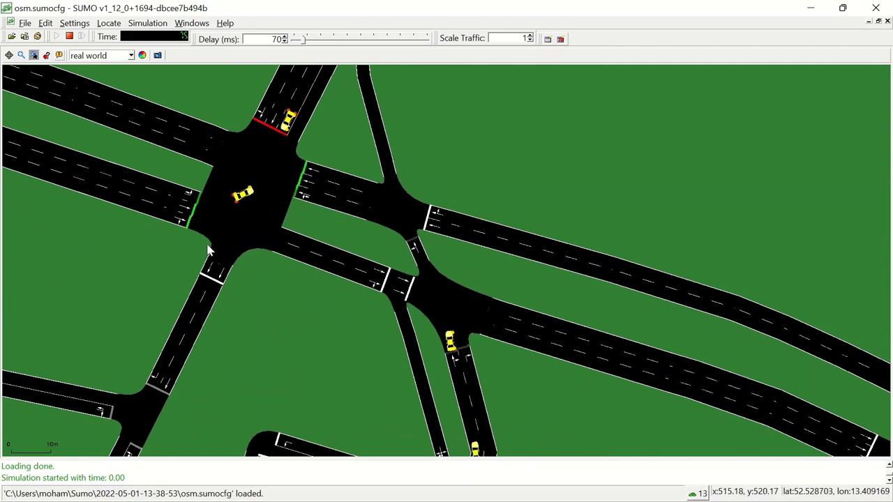
left_click_drag(208, 252, 312, 335)
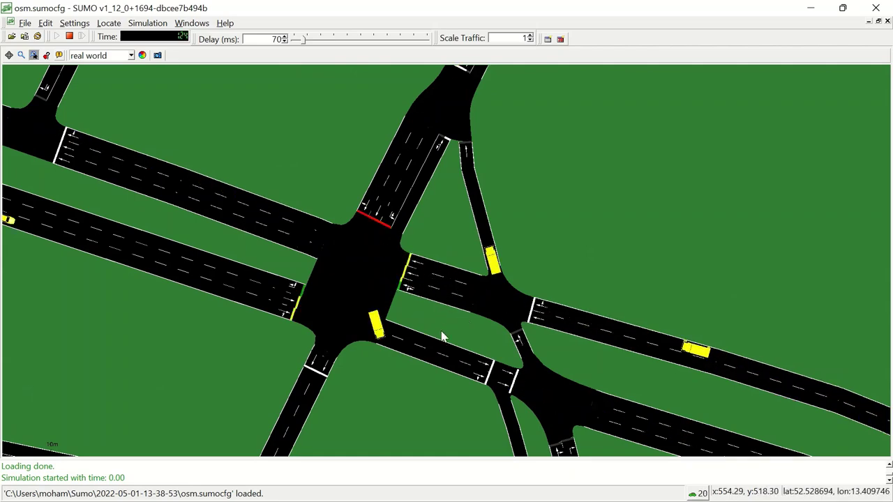
scroll(447, 332, "down", 5)
scroll(578, 284, "up", 3)
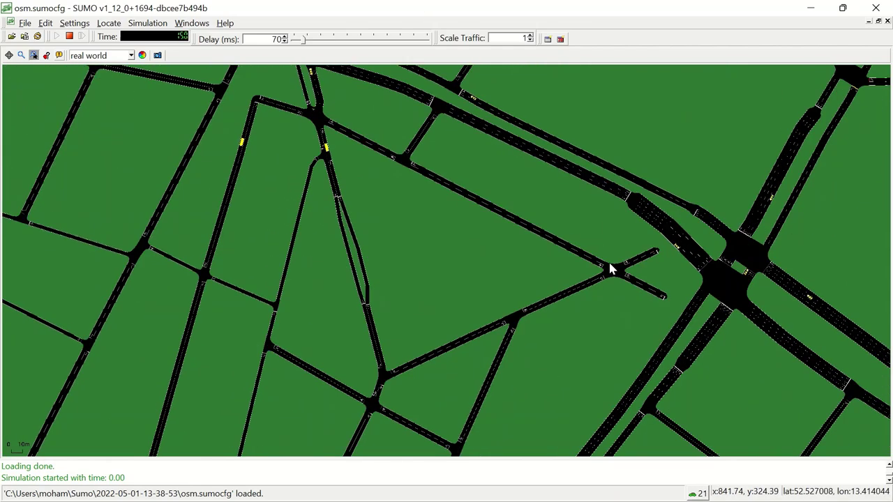
scroll(610, 269, "down", 6)
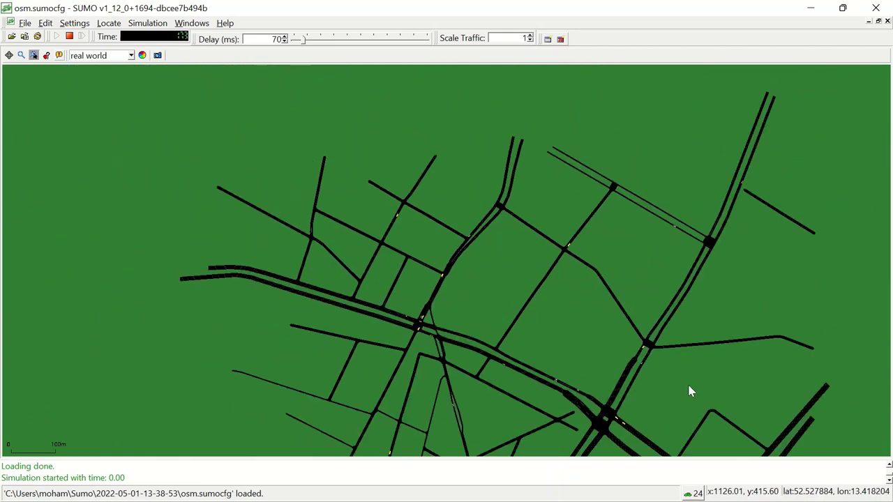
scroll(689, 391, "down", 3)
left_click_drag(593, 230, 600, 232)
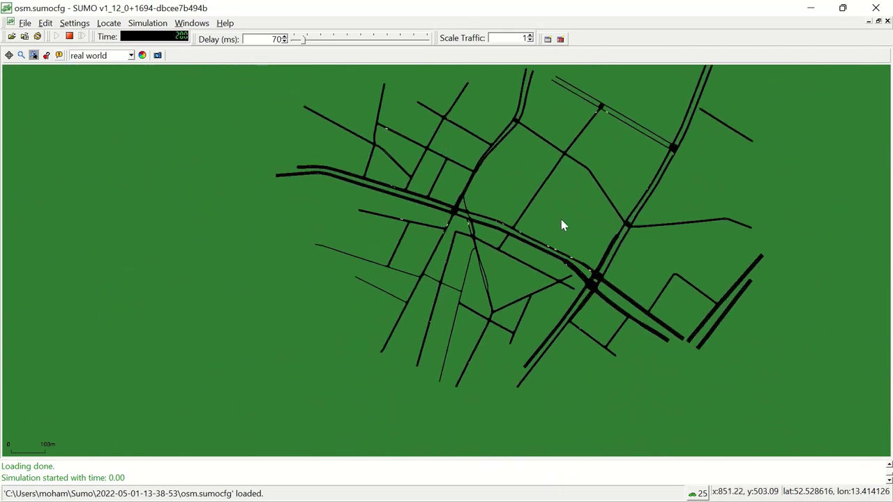